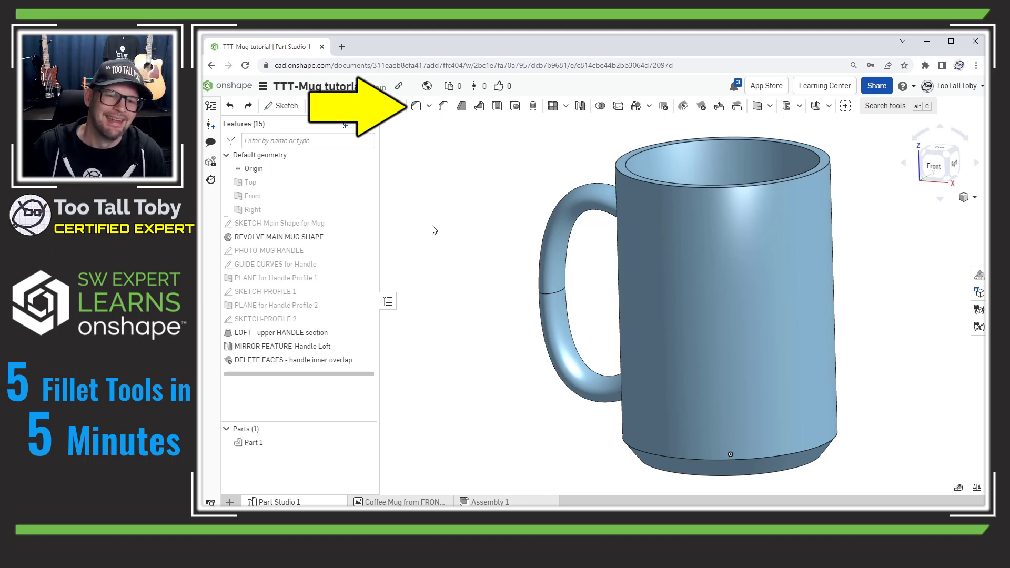
Step: Add Fillet 1, a 10 mm constant fillet on the mug's outer bottom edge, and view the base from below
{"action": "left_click", "coordinate": [416, 106]}
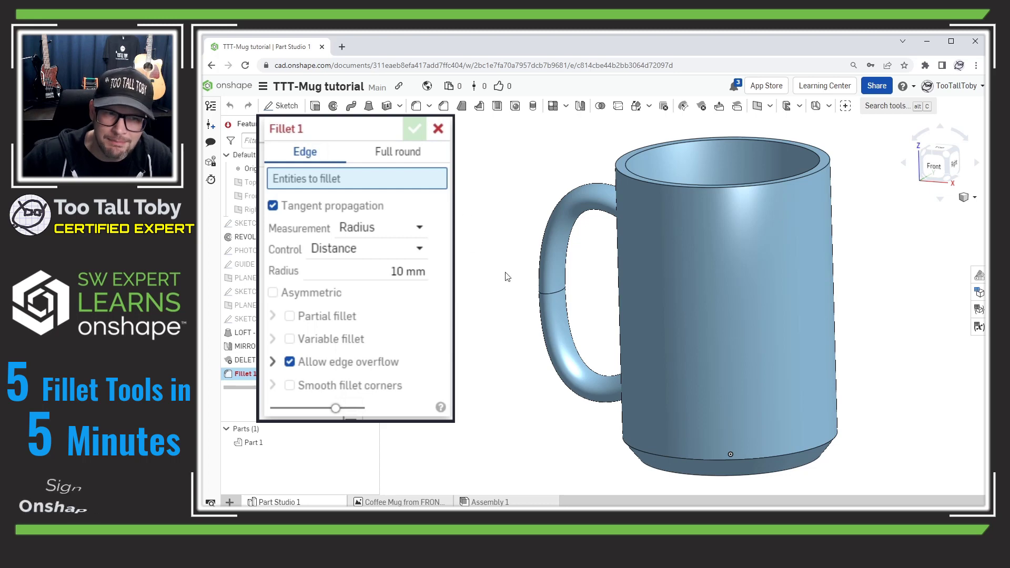
{"action": "left_click", "coordinate": [648, 454]}
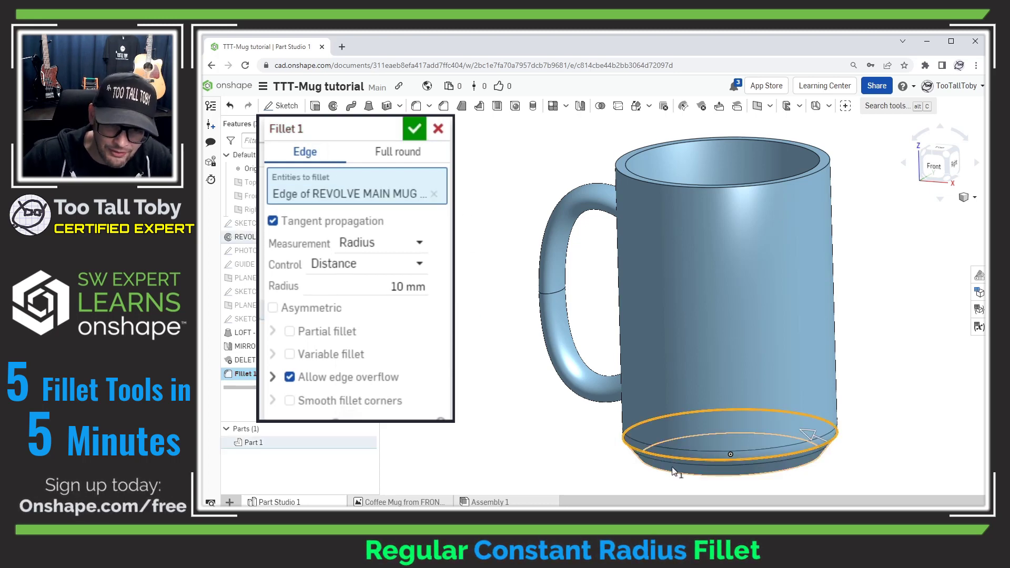
{"action": "scroll", "coordinate": [728, 471], "scroll_direction": "down", "scroll_amount": 2}
{"action": "scroll", "coordinate": [728, 470], "scroll_direction": "up", "scroll_amount": 4}
{"action": "scroll", "coordinate": [684, 447], "scroll_direction": "up", "scroll_amount": 2}
{"action": "middle_click_drag", "start_coordinate": [661, 447], "coordinate": [538, 270]}
{"action": "scroll", "coordinate": [532, 291], "scroll_direction": "up", "scroll_amount": 3}
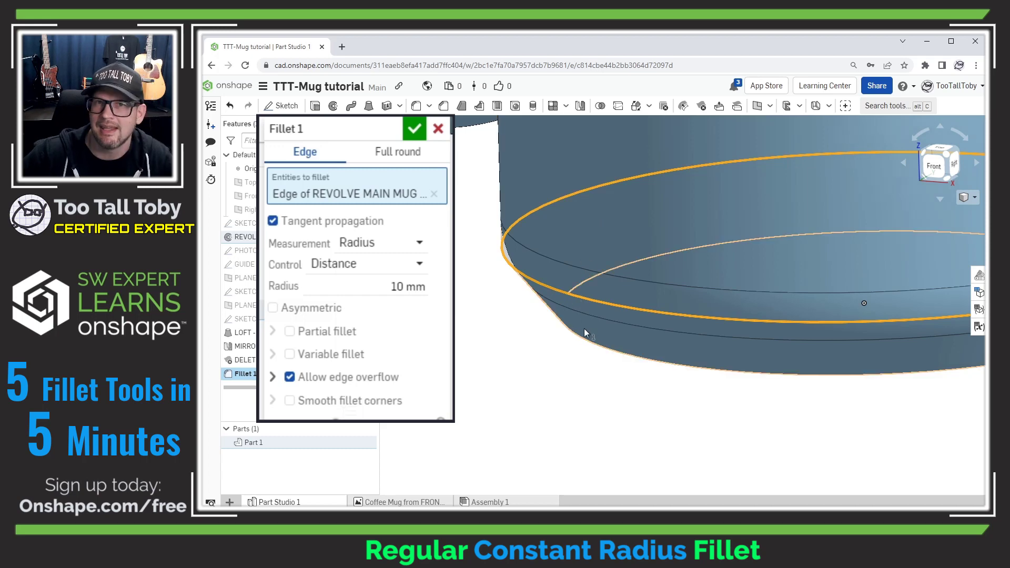
{"action": "left_click", "coordinate": [414, 127]}
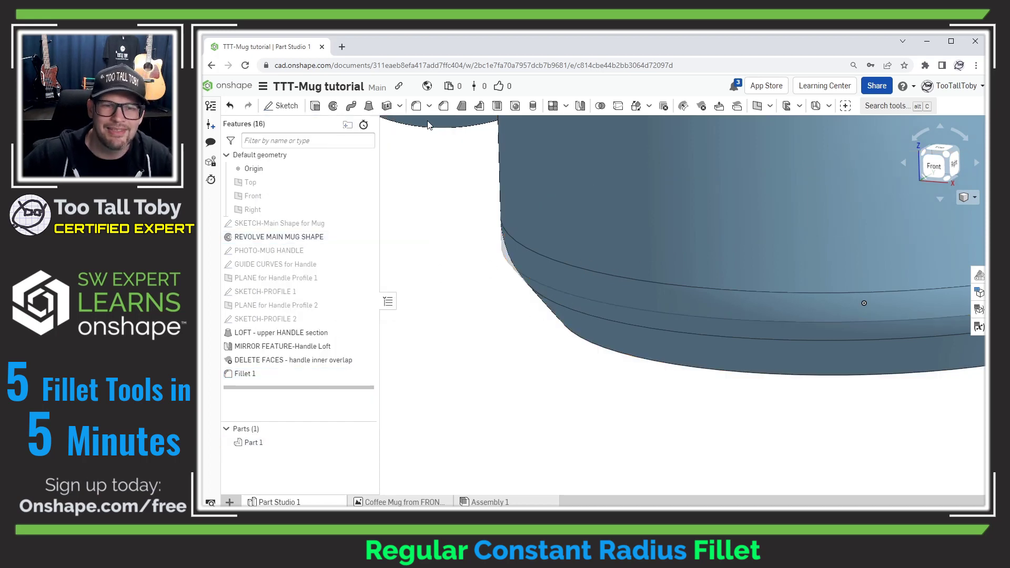
{"action": "scroll", "coordinate": [644, 392], "scroll_direction": "down", "scroll_amount": 3}
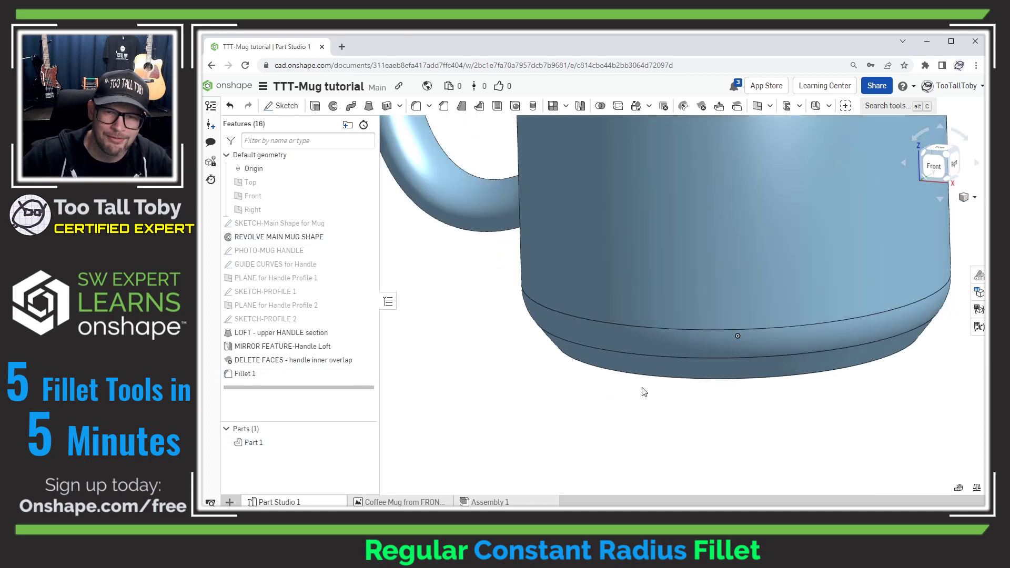
{"action": "scroll", "coordinate": [658, 397], "scroll_direction": "down", "scroll_amount": 2}
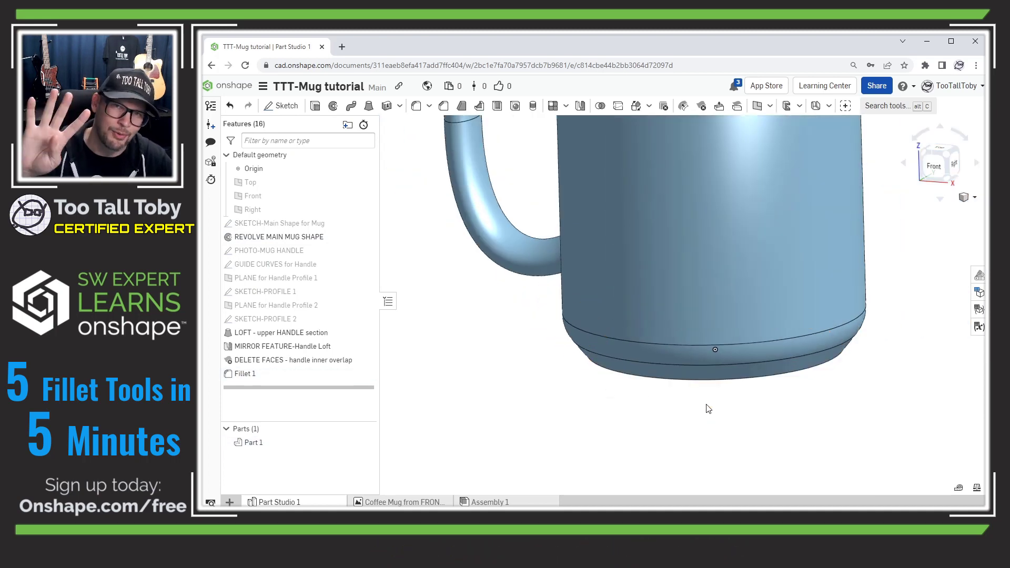
{"action": "right_click_drag", "start_coordinate": [663, 428], "coordinate": [630, 361]}
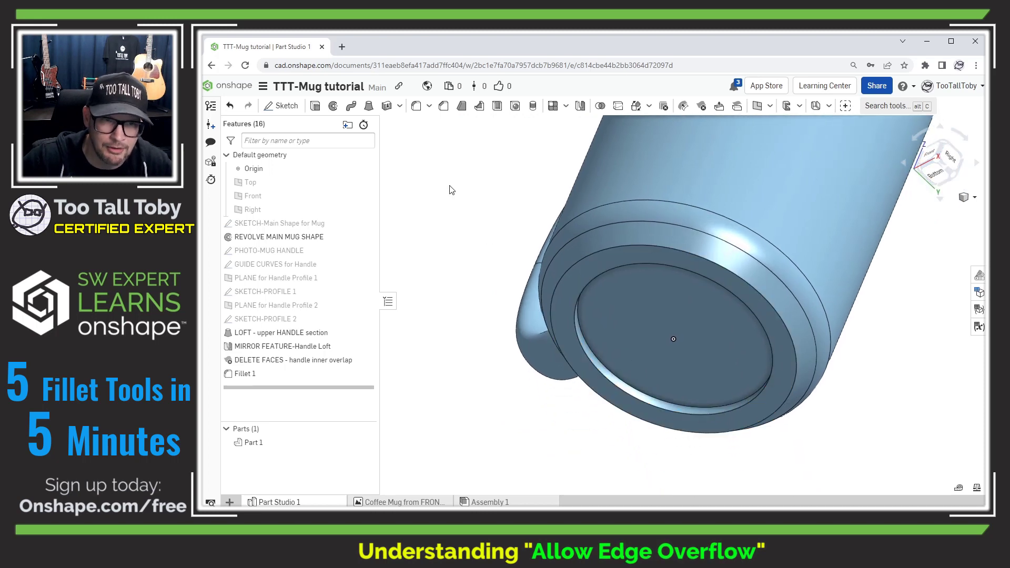
Step: Add Fillet 2, a 10 mm fillet on the base underside's circular edge, and check its 52.28 mm diameter
{"action": "key", "text": "s"}
{"action": "left_click", "coordinate": [466, 194]}
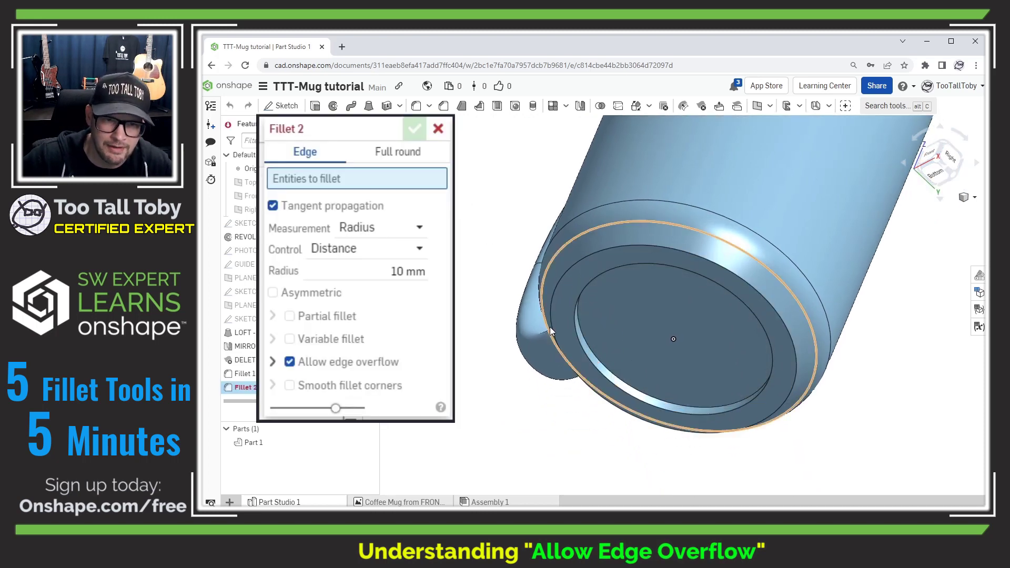
{"action": "left_click", "coordinate": [591, 346]}
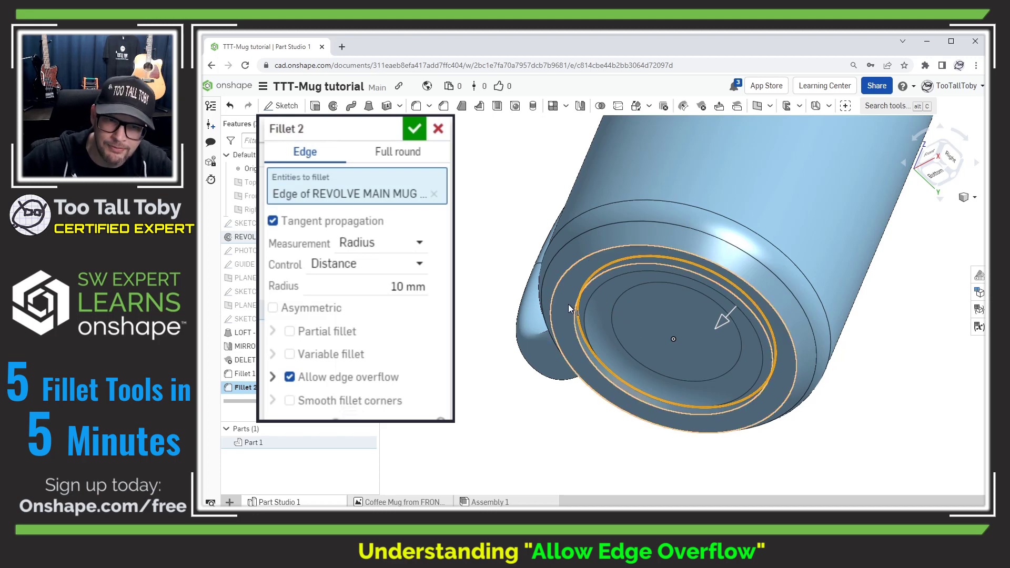
{"action": "left_click", "coordinate": [415, 129]}
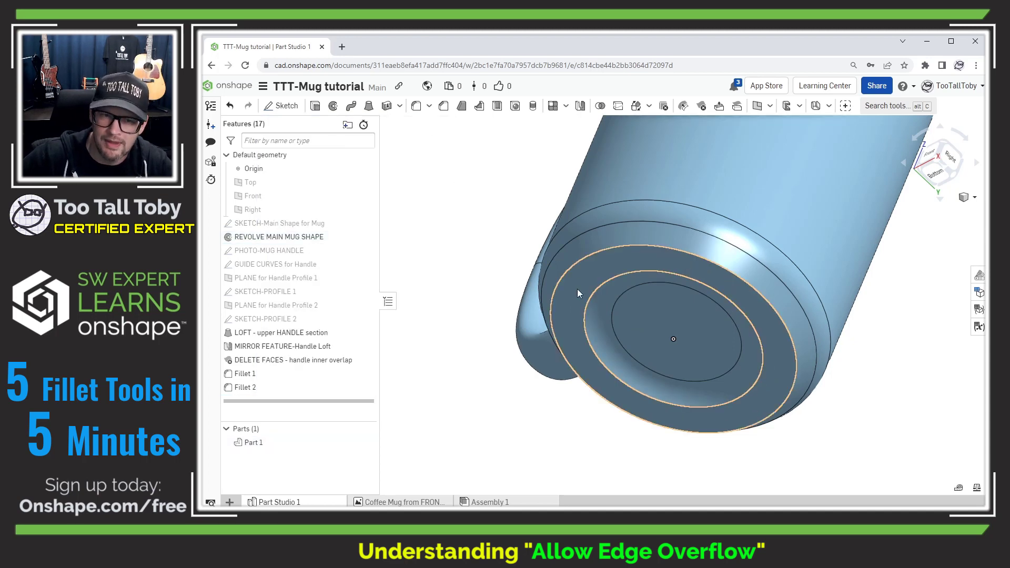
{"action": "left_click", "coordinate": [592, 292]}
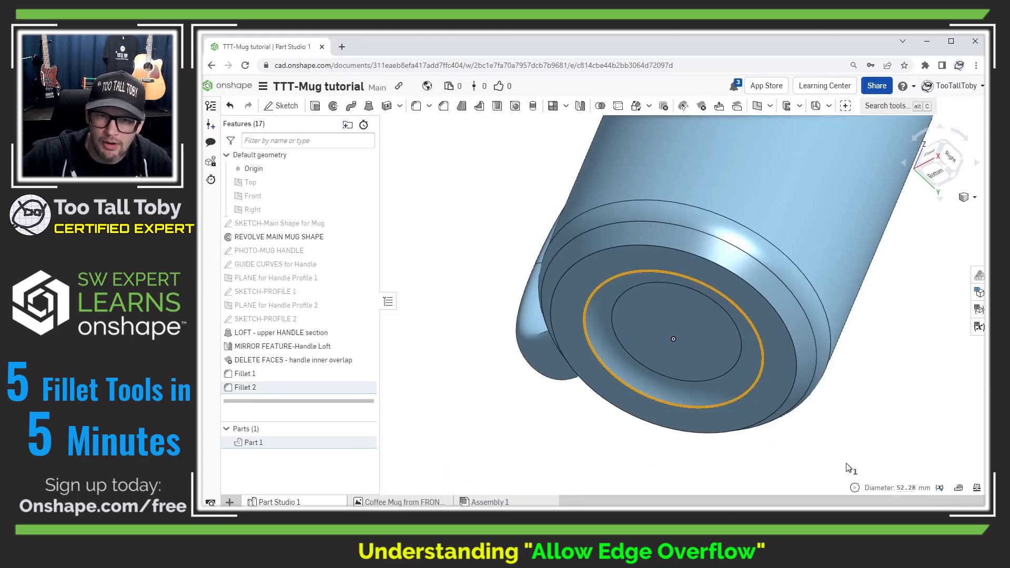
{"action": "left_click", "coordinate": [412, 187]}
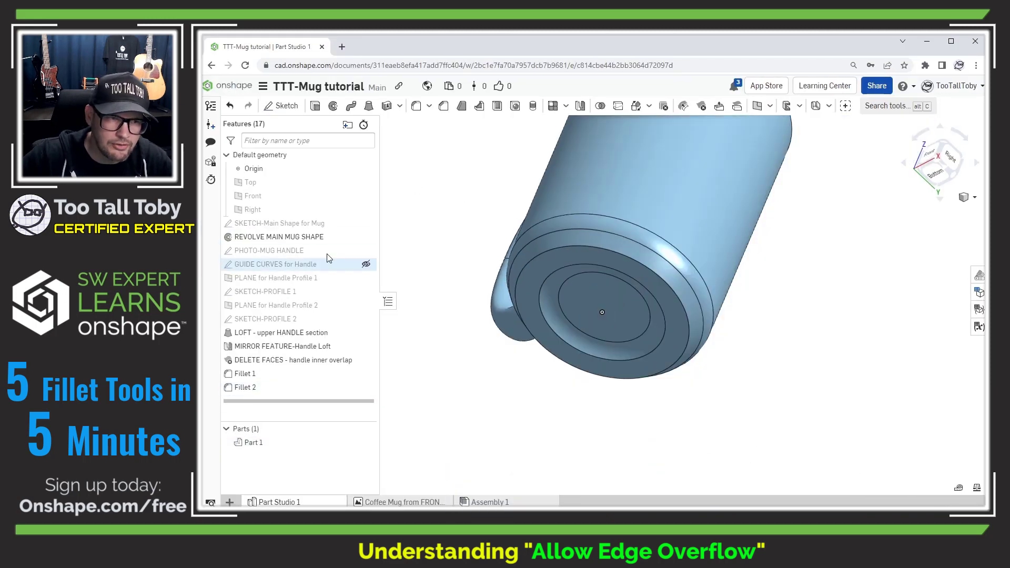
{"action": "double_click", "coordinate": [283, 225]}
{"action": "key", "text": "n"}
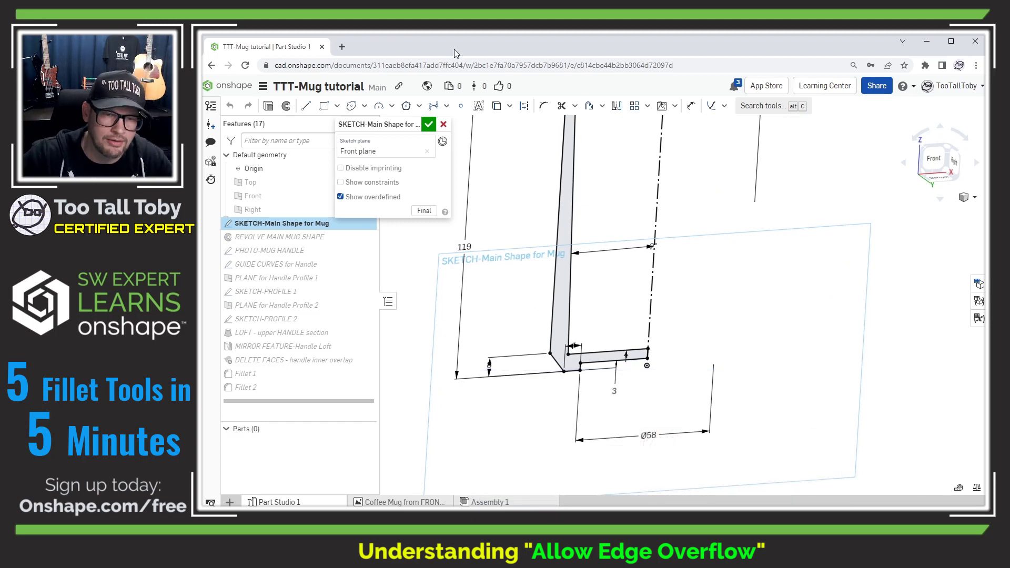
{"action": "left_click", "coordinate": [427, 123]}
{"action": "right_click_drag", "start_coordinate": [526, 418], "coordinate": [518, 396]}
Step: Turn off Allow edge overflow on Fillet 2 and confirm the base edge now measures 58.00 mm
{"action": "double_click", "coordinate": [247, 387]}
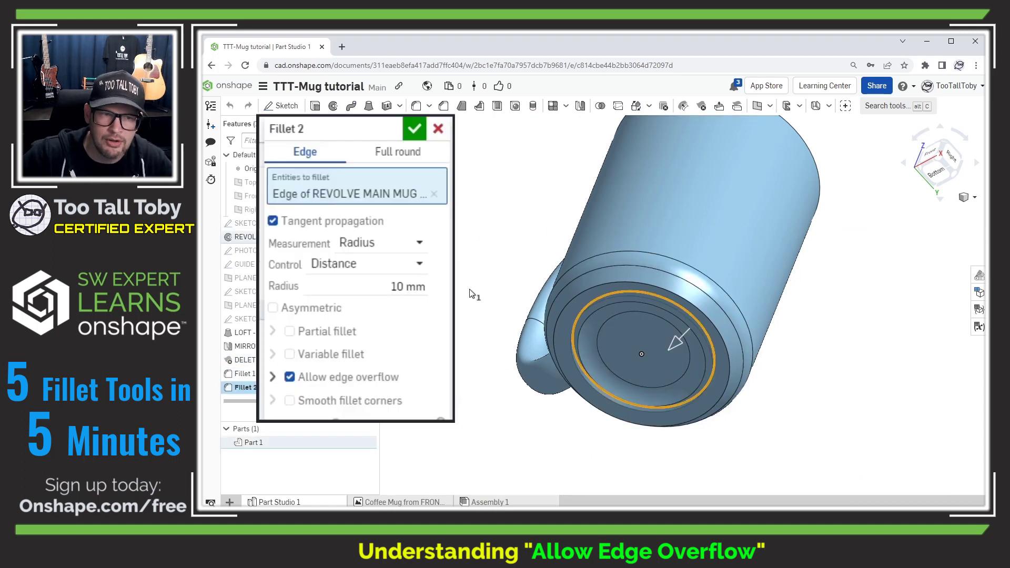
{"action": "left_click", "coordinate": [289, 377]}
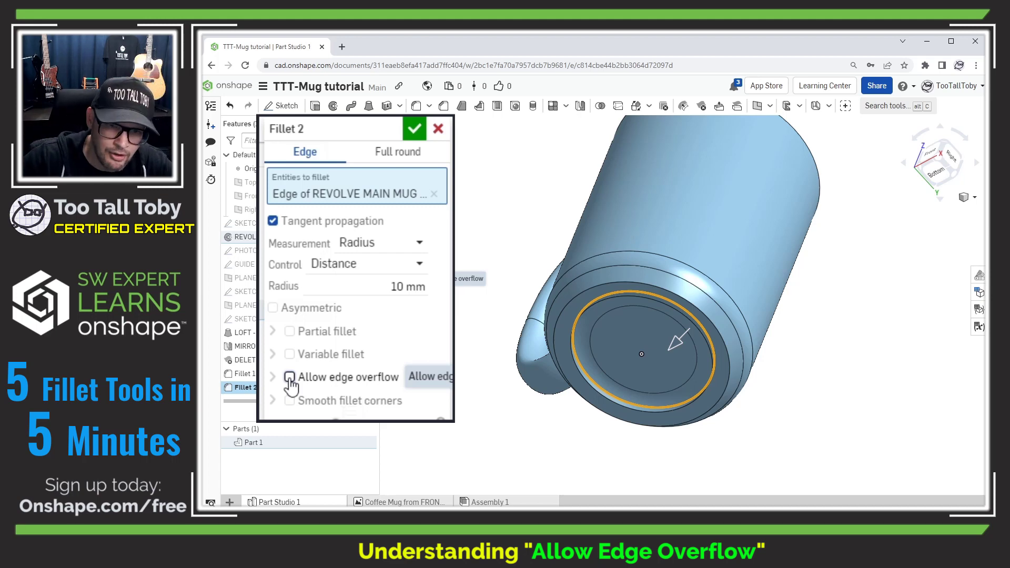
{"action": "left_click", "coordinate": [290, 377]}
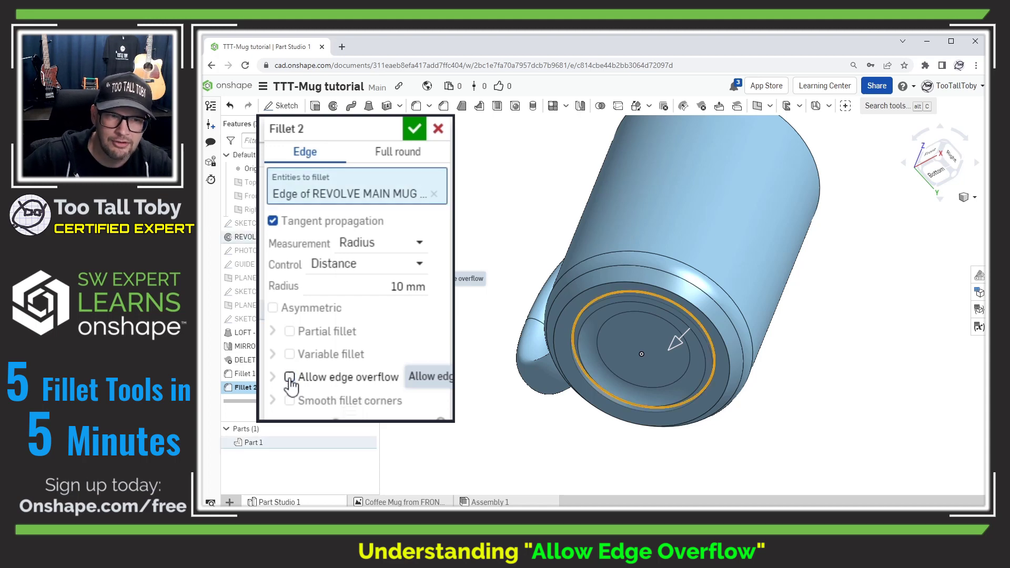
{"action": "left_click", "coordinate": [289, 377]}
{"action": "left_click", "coordinate": [430, 125]}
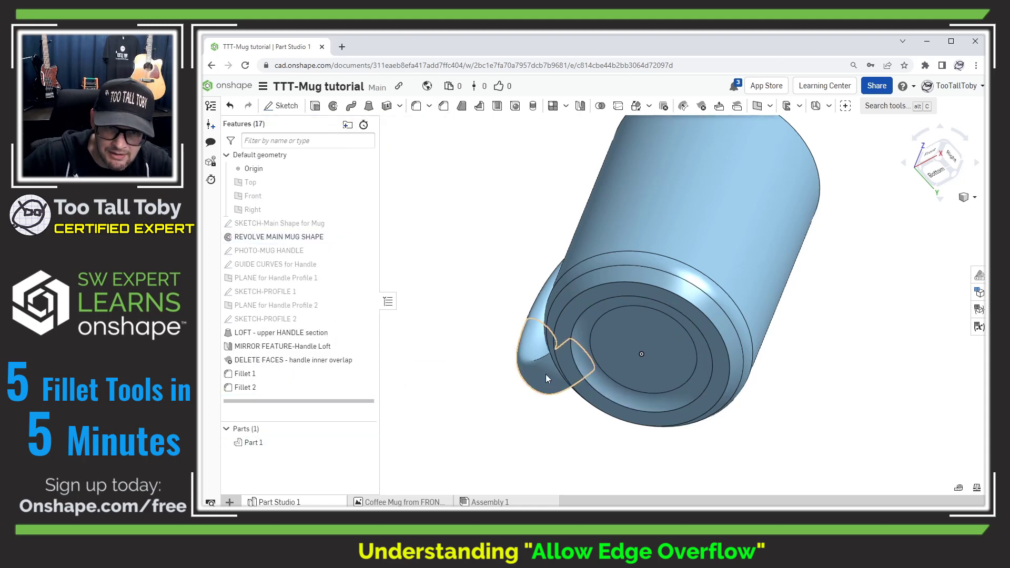
{"action": "left_click", "coordinate": [572, 342]}
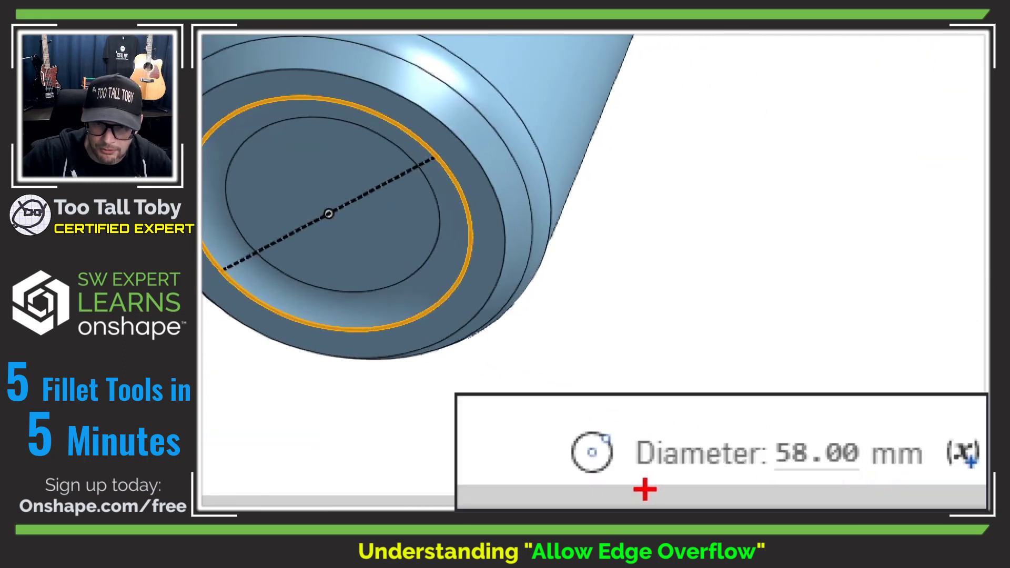
{"action": "mouse_move", "coordinate": [645, 489]}
{"action": "left_mouse_down"}
{"action": "mouse_move", "coordinate": [909, 496]}
{"action": "mouse_move", "coordinate": [957, 473]}
{"action": "mouse_move", "coordinate": [918, 424]}
{"action": "mouse_move", "coordinate": [479, 403]}
{"action": "mouse_move", "coordinate": [571, 496]}
{"action": "mouse_move", "coordinate": [653, 506]}
{"action": "left_mouse_up"}
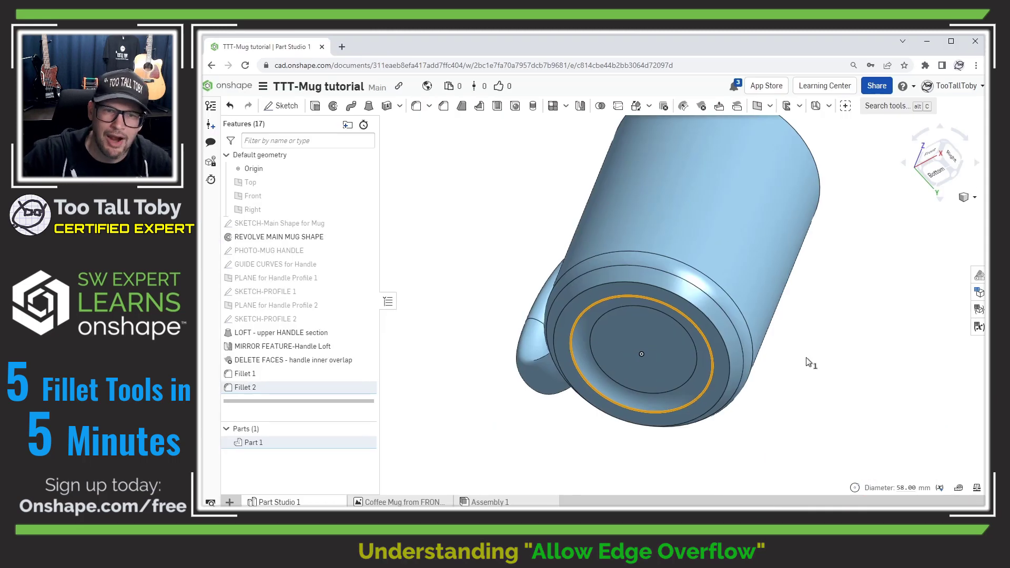
Step: Edit SKETCH-Main Shape for Mug so the wall angle dimension is 2°, then accept the sketch
{"action": "left_click", "coordinate": [508, 237]}
{"action": "right_click_drag", "start_coordinate": [507, 237], "coordinate": [693, 357]}
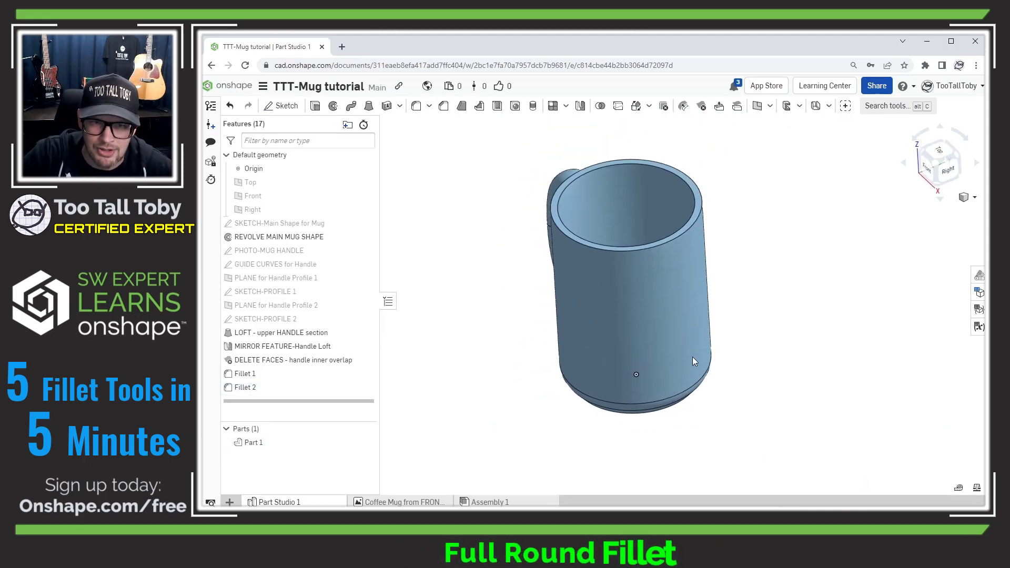
{"action": "scroll", "coordinate": [626, 189], "scroll_direction": "up", "scroll_amount": 5}
{"action": "right_click_drag", "start_coordinate": [626, 188], "coordinate": [649, 247]}
{"action": "key", "text": "shift+7"}
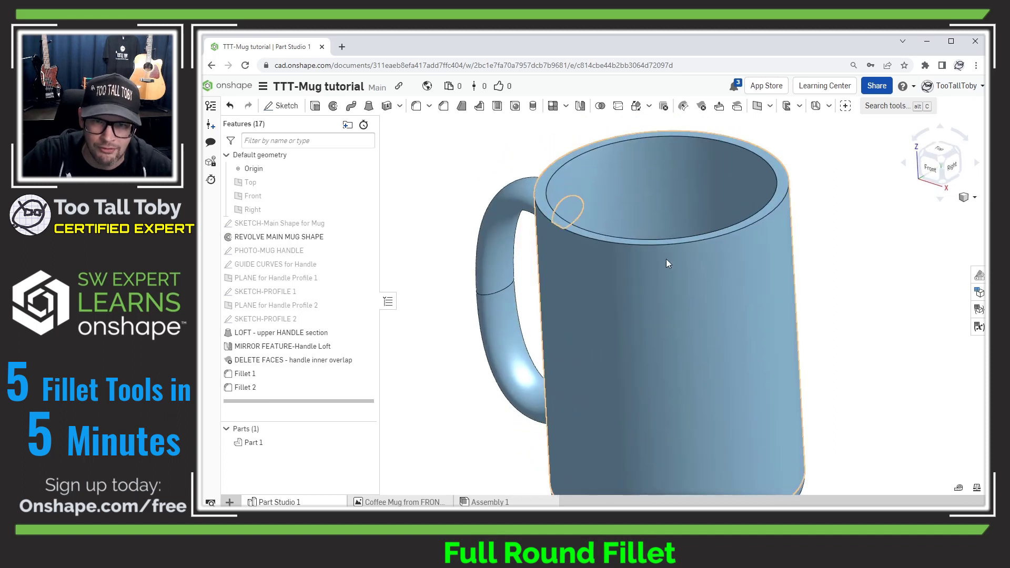
{"action": "double_click", "coordinate": [265, 223]}
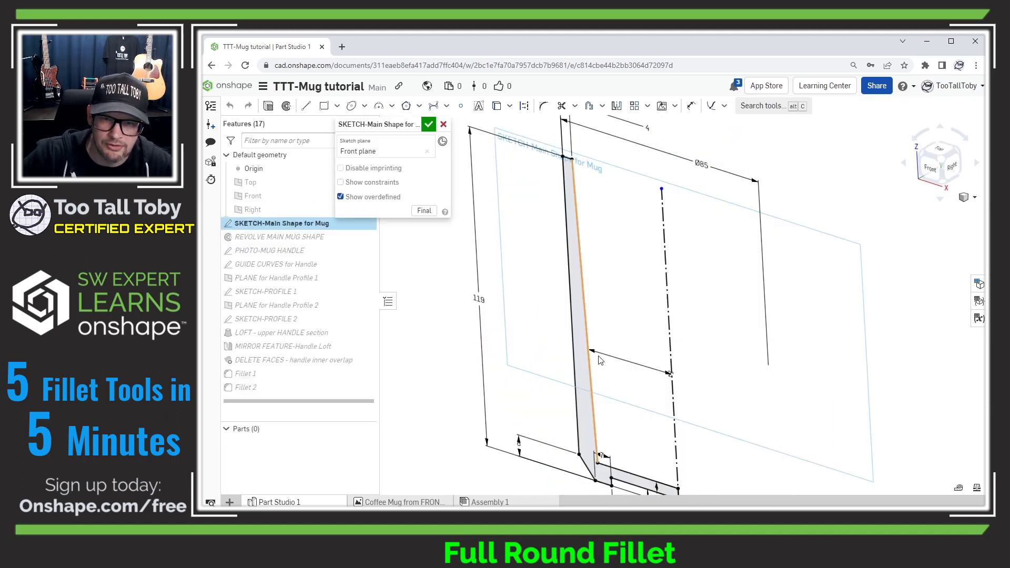
{"action": "left_click_drag", "start_coordinate": [662, 367], "coordinate": [631, 287]}
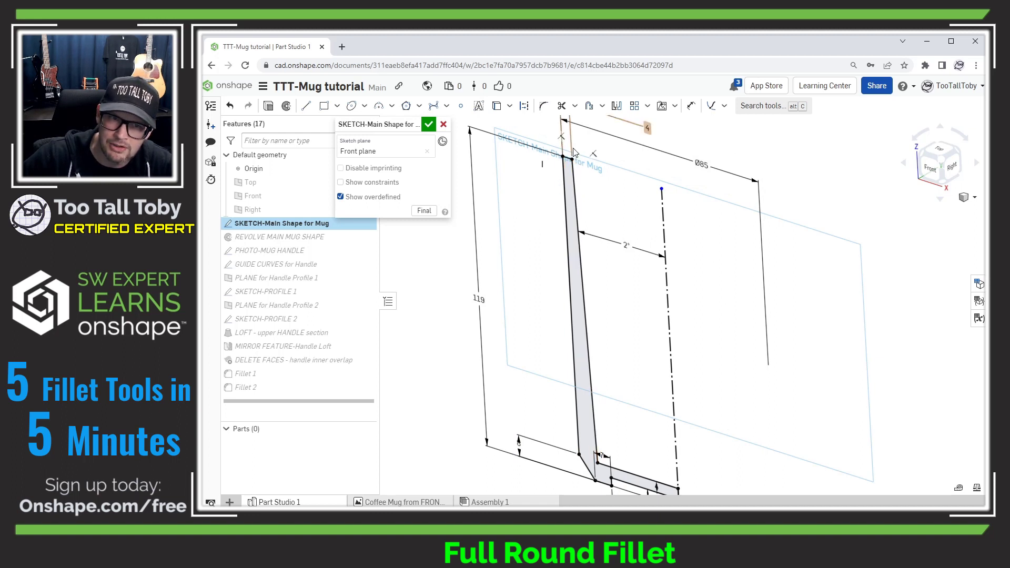
{"action": "left_click", "coordinate": [429, 124]}
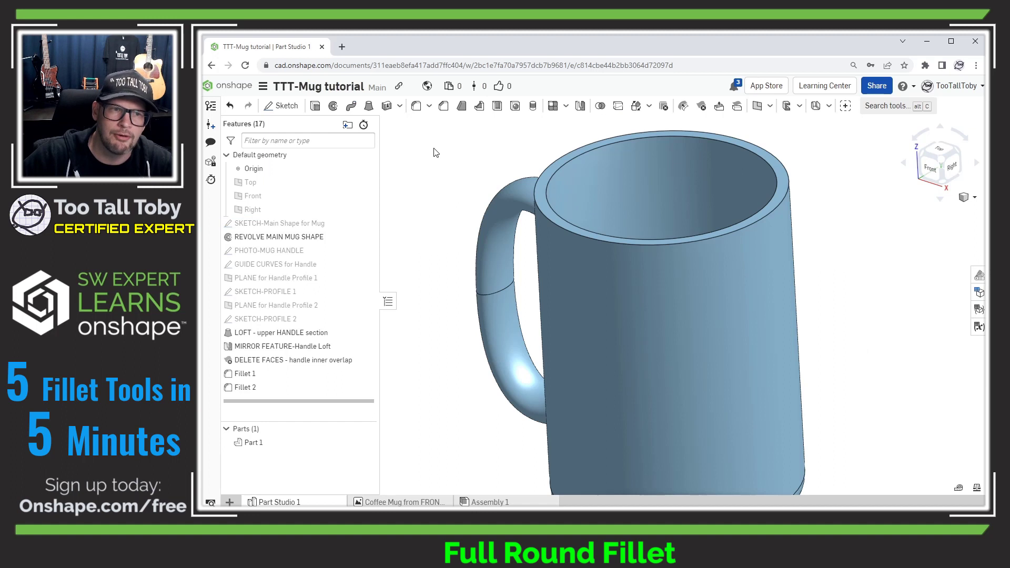
Step: Create Fillet 3 as a full round with the inner and outer walls as sides and the rim top as the face
{"action": "left_click", "coordinate": [415, 105]}
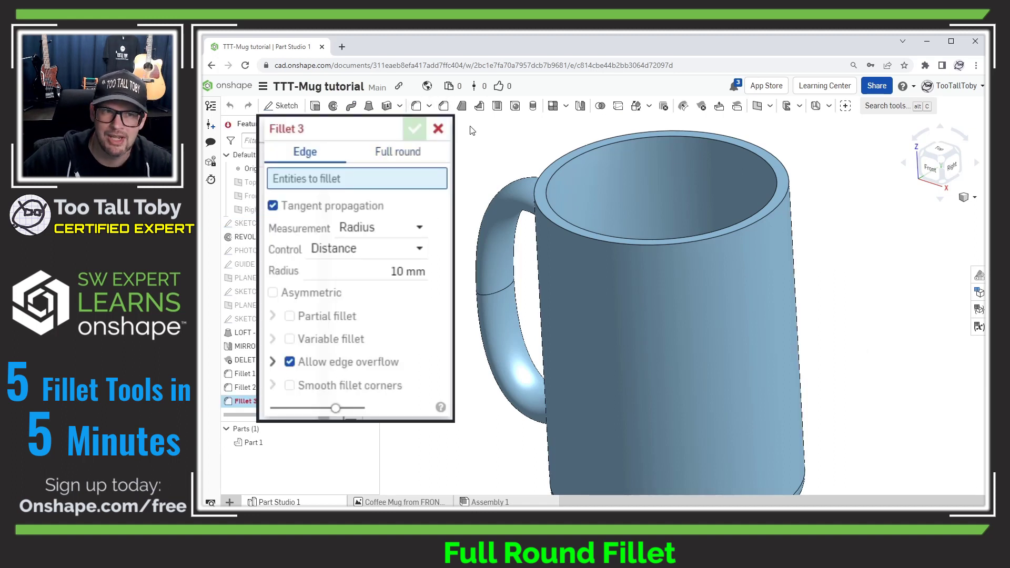
{"action": "left_click", "coordinate": [410, 158]}
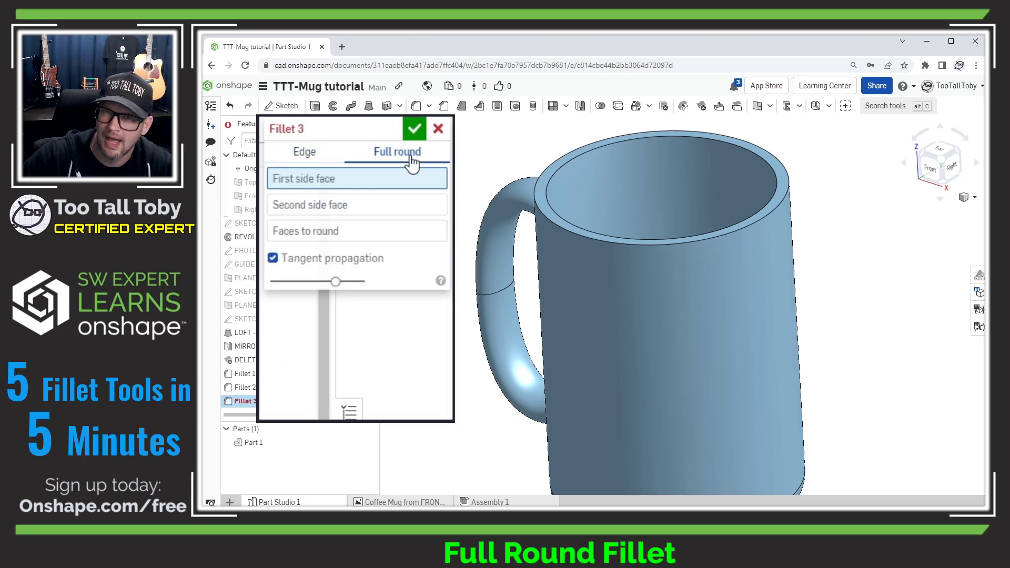
{"action": "left_click", "coordinate": [603, 270]}
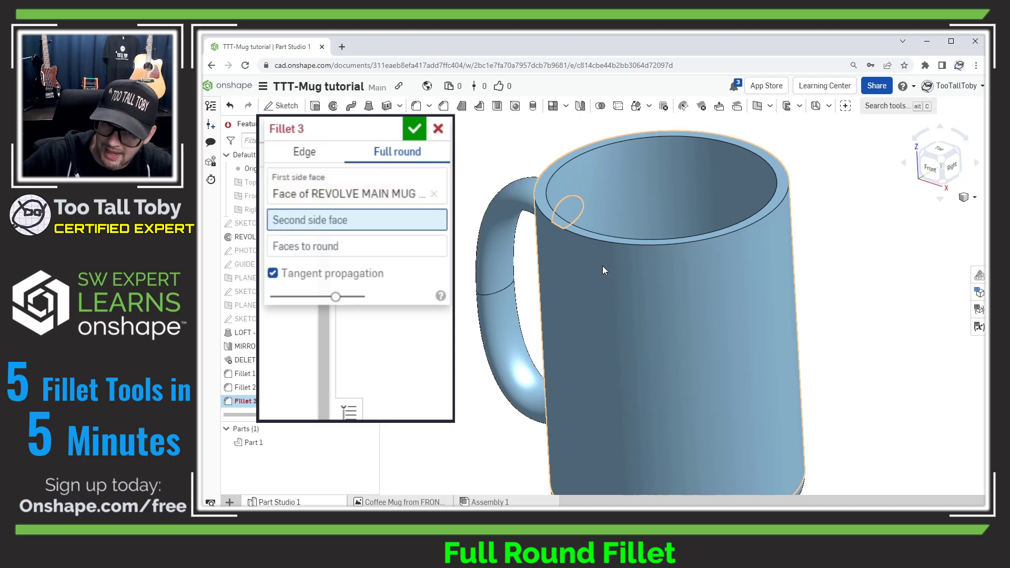
{"action": "left_click", "coordinate": [662, 177]}
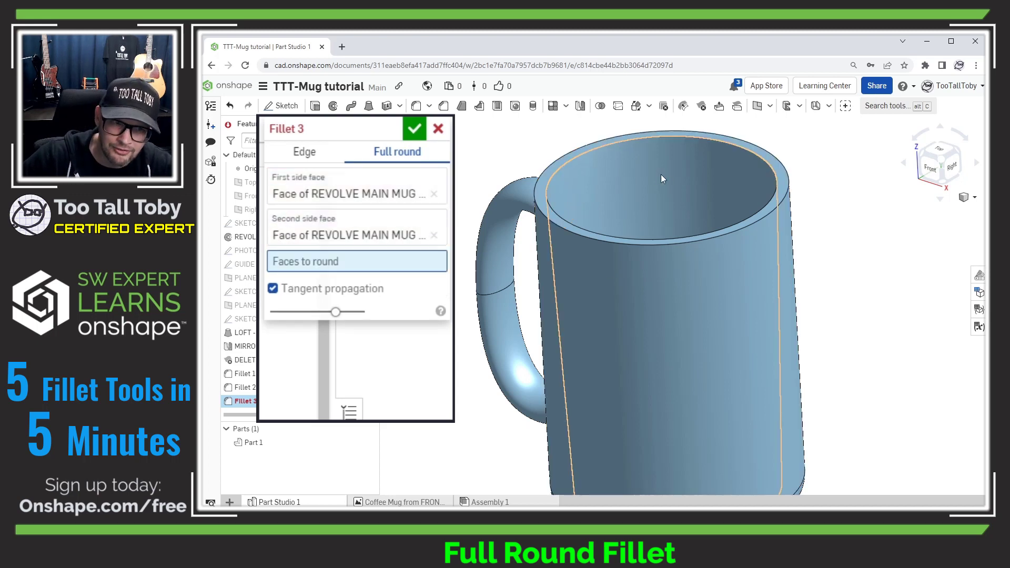
{"action": "left_click", "coordinate": [544, 206]}
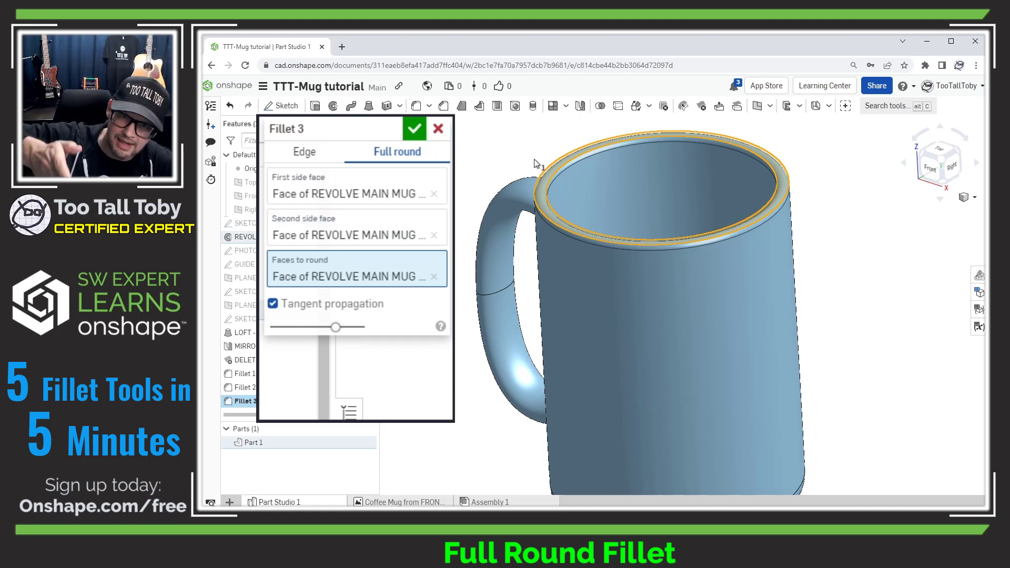
{"action": "left_click", "coordinate": [421, 126]}
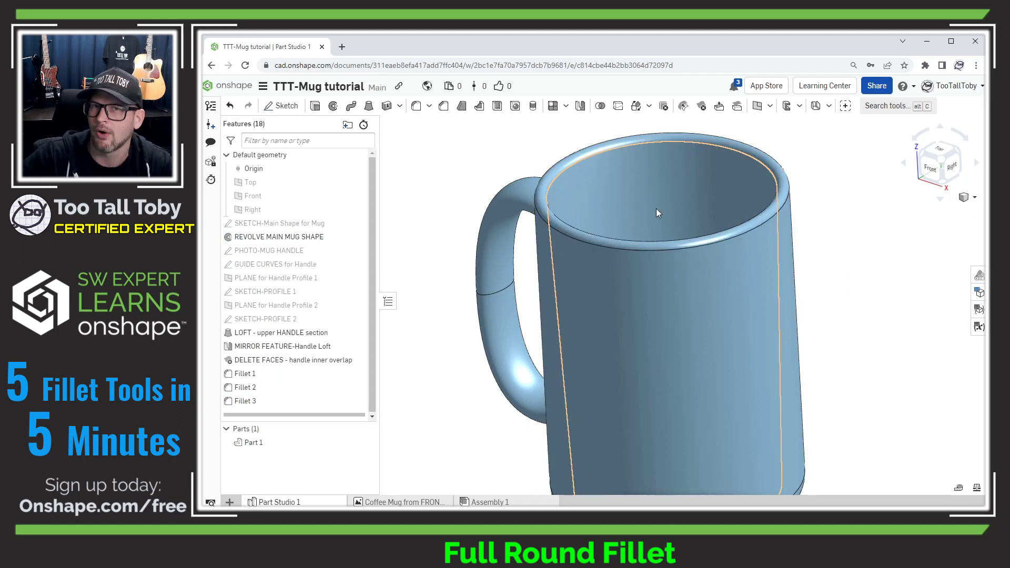
Step: Measure the spacing between the mug's inner and outer walls, then orbit back to a front view
{"action": "left_click", "coordinate": [632, 187]}
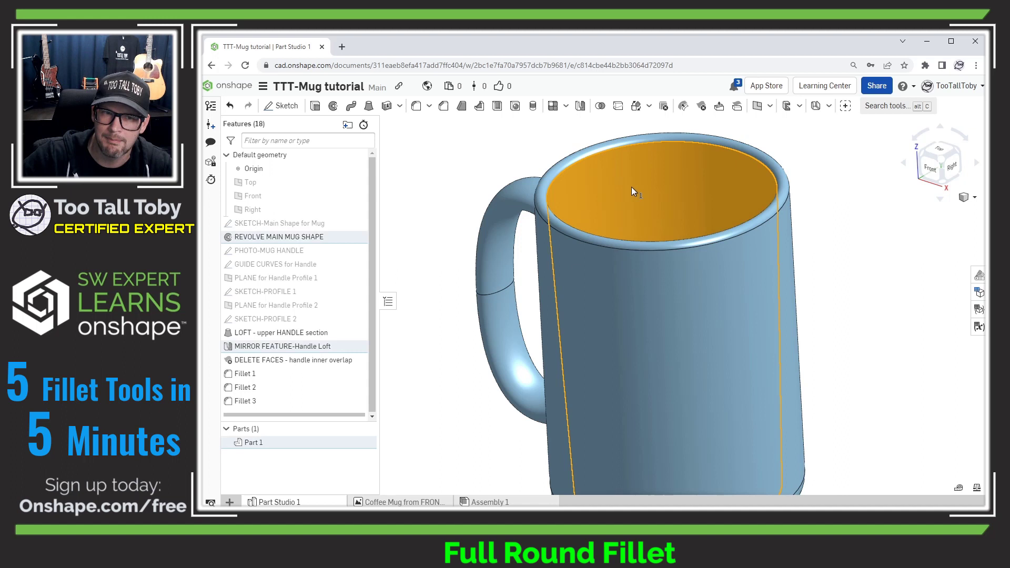
{"action": "left_click", "coordinate": [603, 296]}
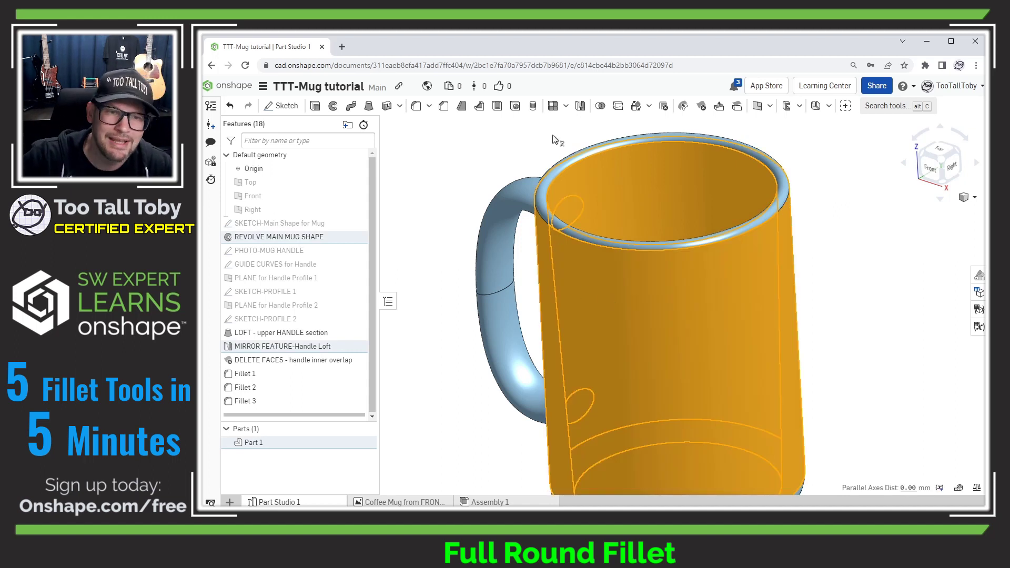
{"action": "left_click", "coordinate": [508, 155]}
{"action": "mouse_move", "coordinate": [533, 256]}
{"action": "right_mouse_down"}
{"action": "mouse_move", "coordinate": [544, 244]}
{"action": "mouse_move", "coordinate": [583, 256]}
{"action": "mouse_move", "coordinate": [553, 244]}
{"action": "mouse_move", "coordinate": [538, 261]}
{"action": "right_mouse_up"}
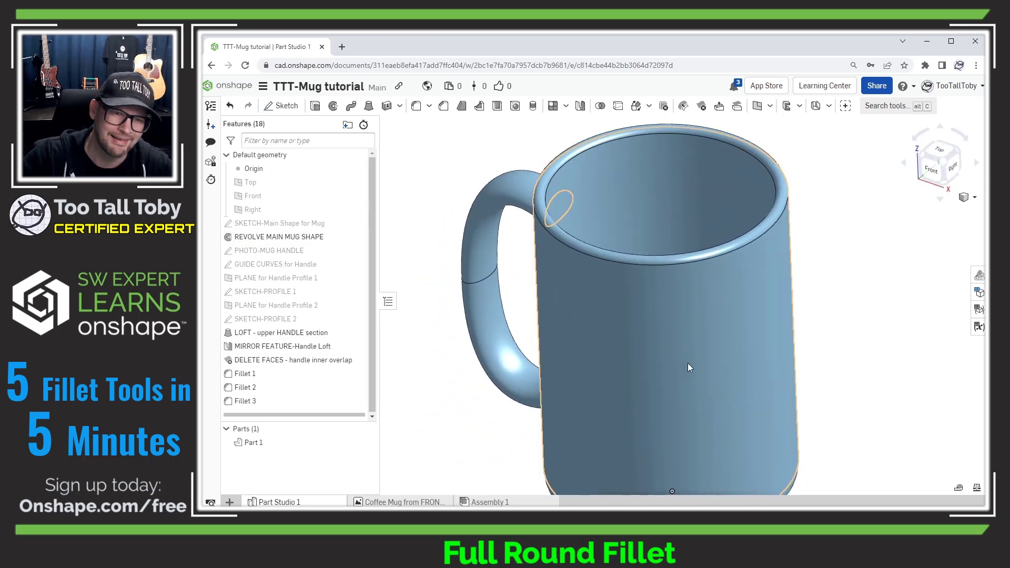
{"action": "mouse_move", "coordinate": [687, 364]}
{"action": "middle_mouse_down"}
{"action": "mouse_move", "coordinate": [715, 339]}
{"action": "mouse_move", "coordinate": [684, 361]}
{"action": "middle_mouse_up"}
{"action": "right_click_drag", "start_coordinate": [668, 381], "coordinate": [670, 319]}
{"action": "middle_click_drag", "start_coordinate": [670, 319], "coordinate": [659, 326]}
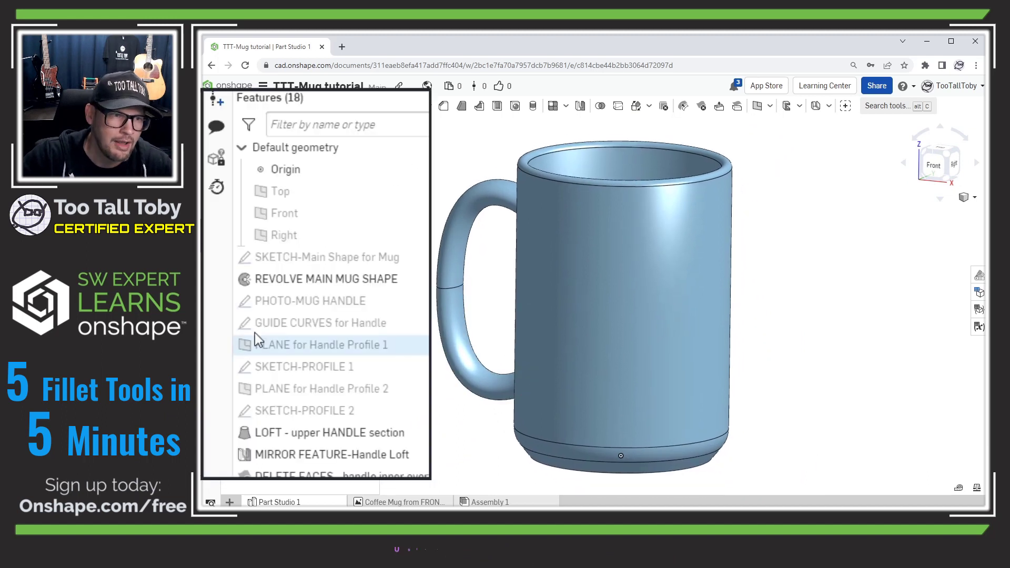
Step: Apply a section view on the Front plane and zoom in on the base cross-section
{"action": "right_click", "coordinate": [276, 215]}
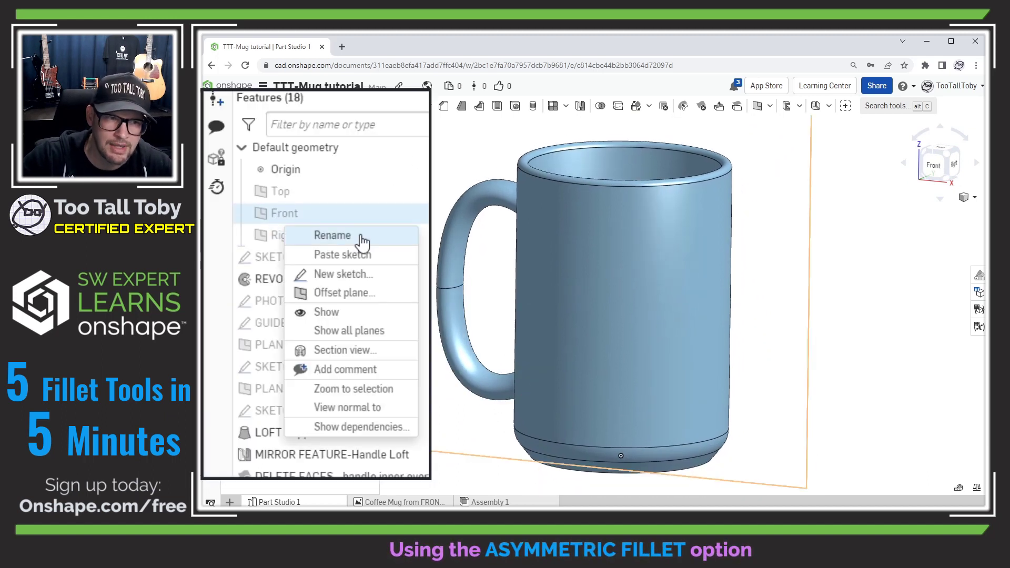
{"action": "left_click", "coordinate": [345, 350]}
{"action": "key", "text": "Return"}
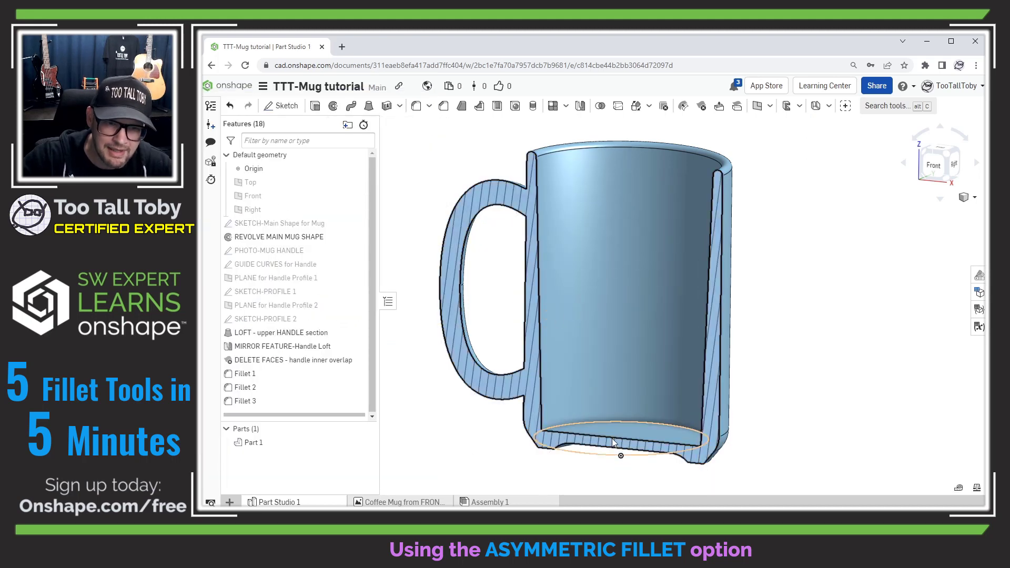
{"action": "scroll", "coordinate": [589, 459], "scroll_direction": "up", "scroll_amount": 3}
{"action": "scroll", "coordinate": [579, 453], "scroll_direction": "up", "scroll_amount": 2}
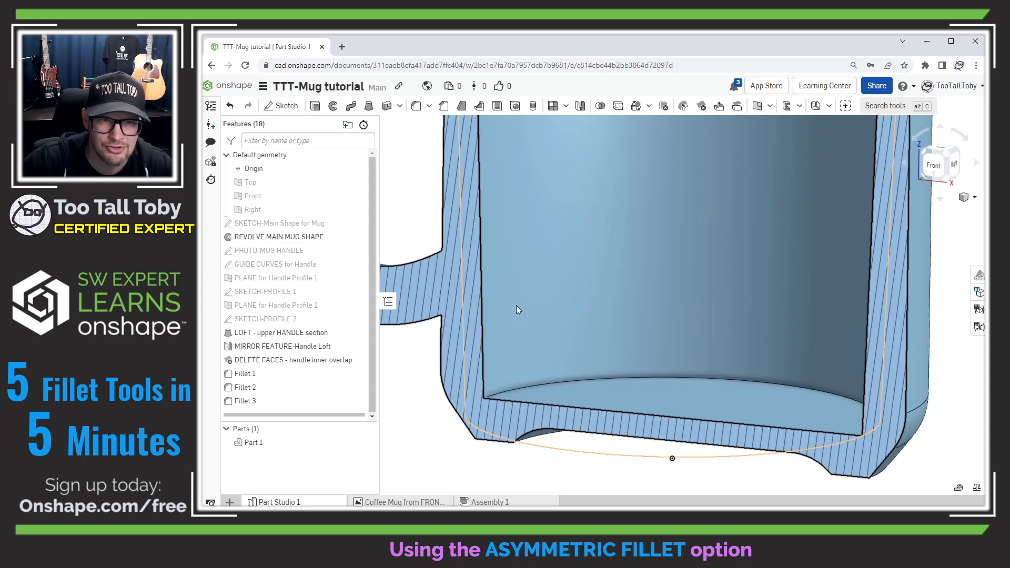
Step: Fillet the inner bottom edge asymmetrically with a 5 mm radius and a 10 mm second radius
{"action": "left_click", "coordinate": [416, 106]}
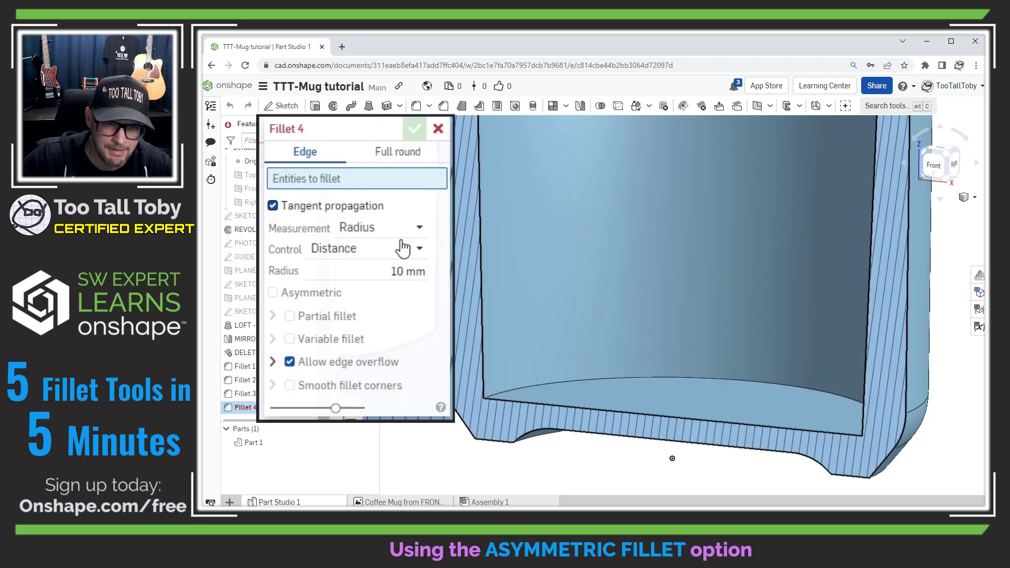
{"action": "left_click", "coordinate": [539, 389]}
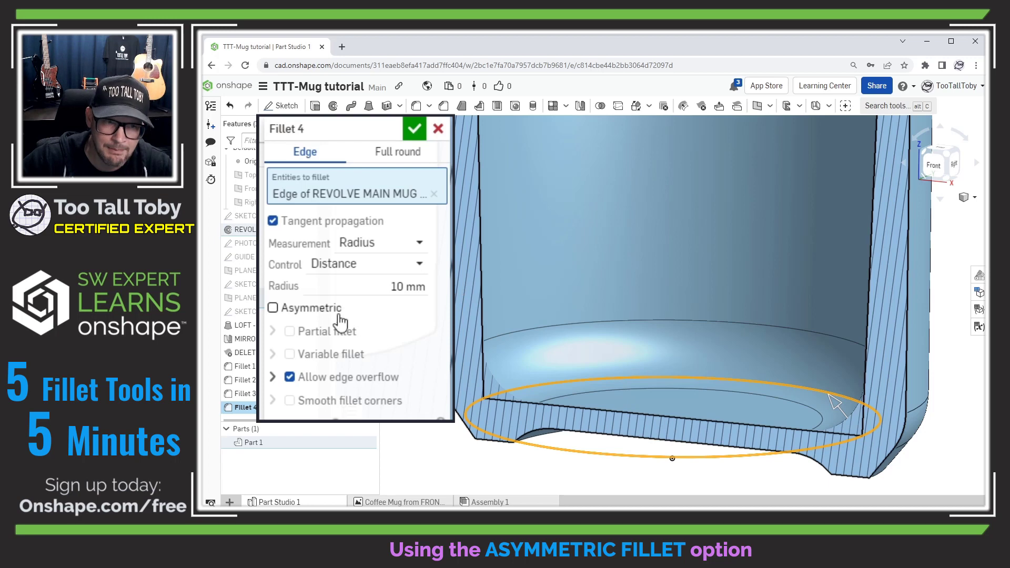
{"action": "left_click", "coordinate": [272, 309]}
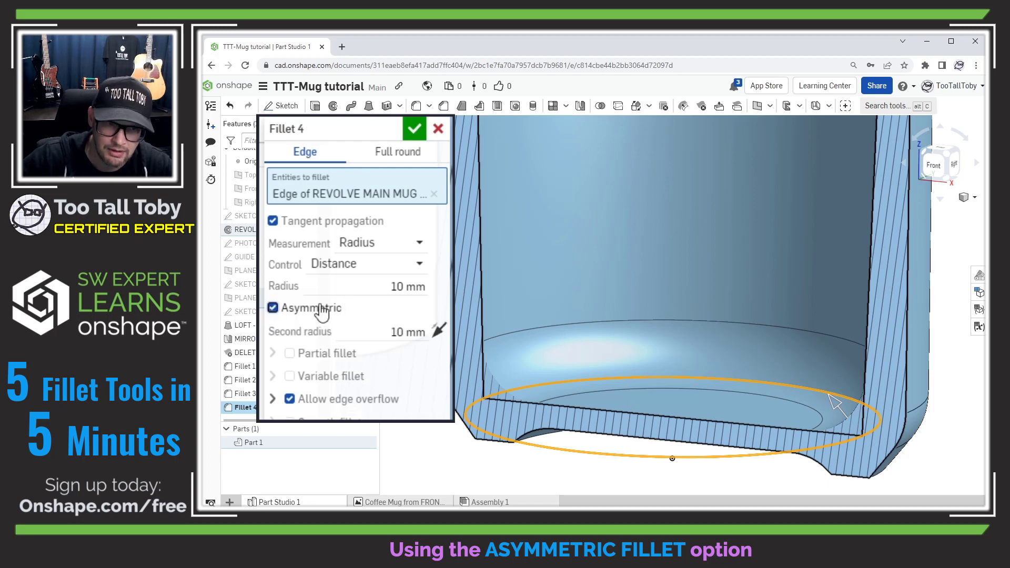
{"action": "left_click", "coordinate": [402, 287]}
{"action": "type", "text": "5 mm"}
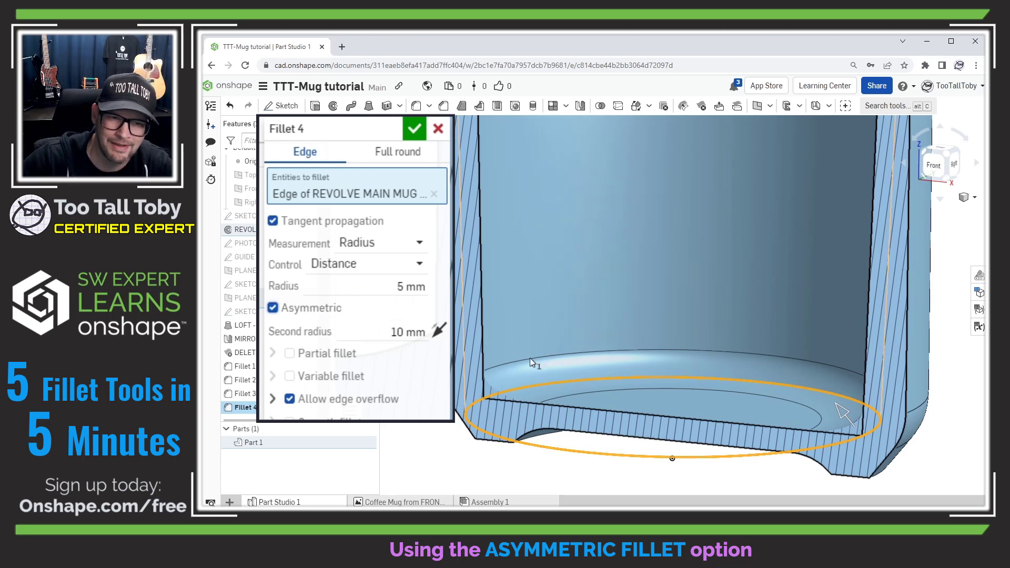
{"action": "left_click", "coordinate": [413, 129]}
{"action": "scroll", "coordinate": [566, 305], "scroll_direction": "down", "scroll_amount": 5}
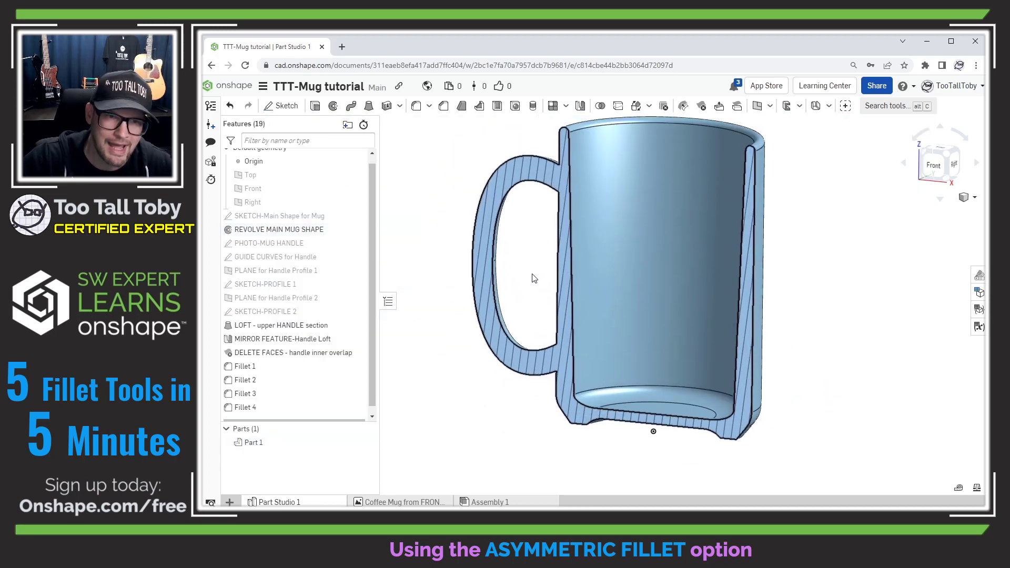
Step: Orbit around the handle, select the handle and mug body to inspect their joints, then begin Fillet 5
{"action": "mouse_move", "coordinate": [533, 277]}
{"action": "right_mouse_down"}
{"action": "mouse_move", "coordinate": [617, 263]}
{"action": "mouse_move", "coordinate": [603, 287]}
{"action": "mouse_move", "coordinate": [614, 255]}
{"action": "mouse_move", "coordinate": [624, 260]}
{"action": "right_mouse_up"}
{"action": "scroll", "coordinate": [795, 184], "scroll_direction": "up", "scroll_amount": 5}
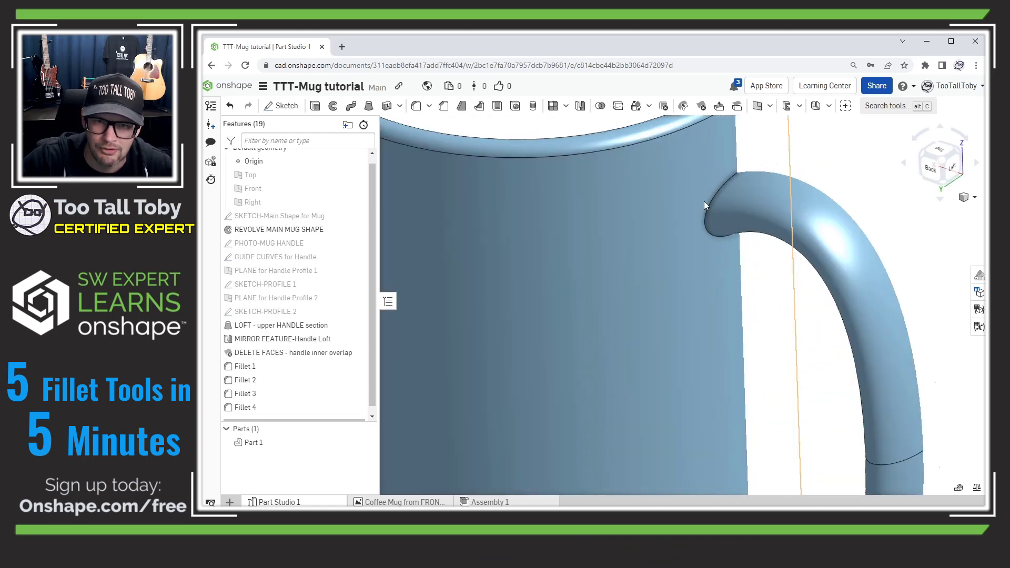
{"action": "right_click_drag", "start_coordinate": [733, 249], "coordinate": [717, 223]}
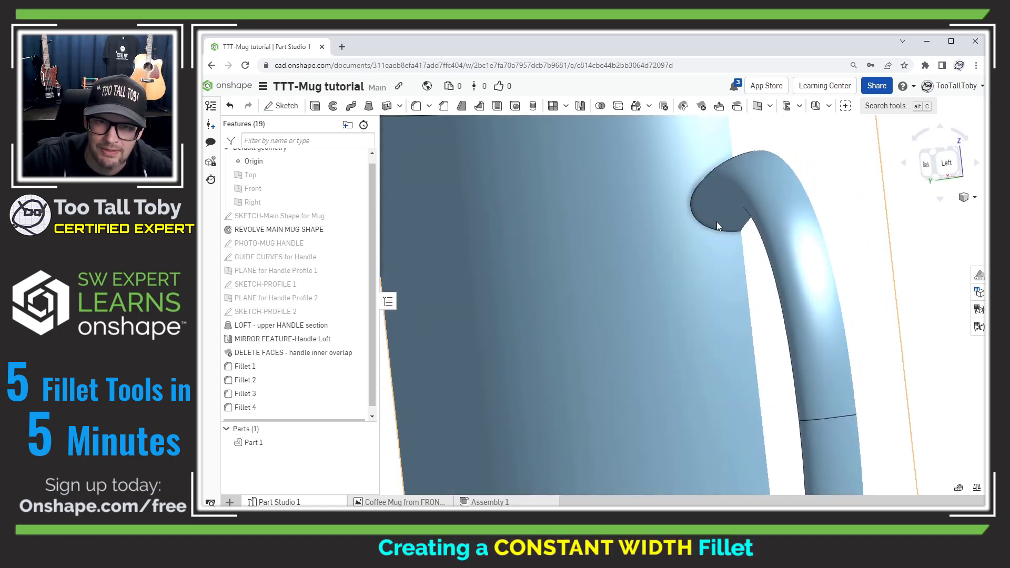
{"action": "left_click", "coordinate": [719, 199]}
{"action": "right_click", "coordinate": [679, 254]}
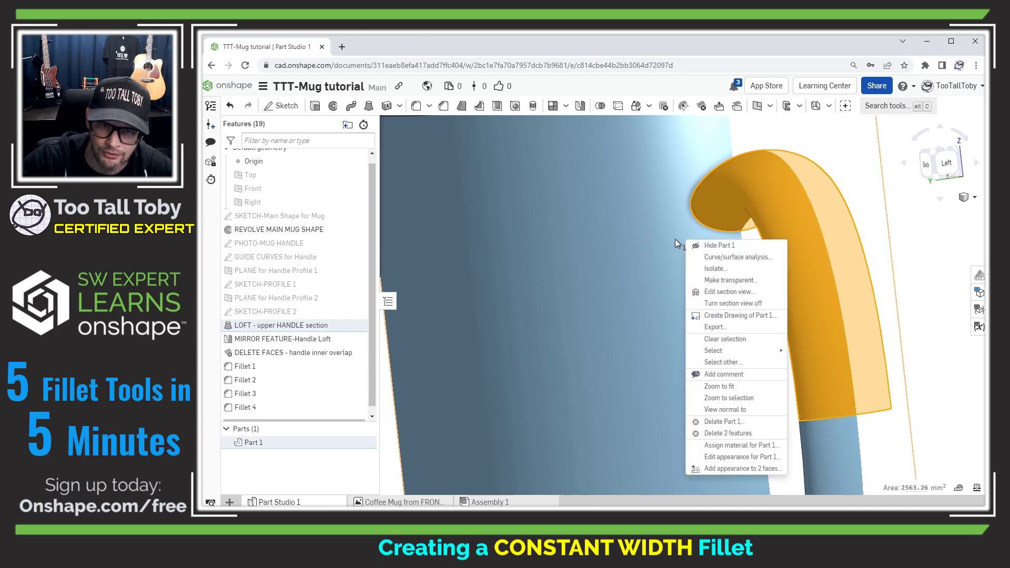
{"action": "key", "text": "Escape"}
{"action": "left_click", "coordinate": [662, 238]}
{"action": "right_click_drag", "start_coordinate": [662, 236], "coordinate": [817, 209]}
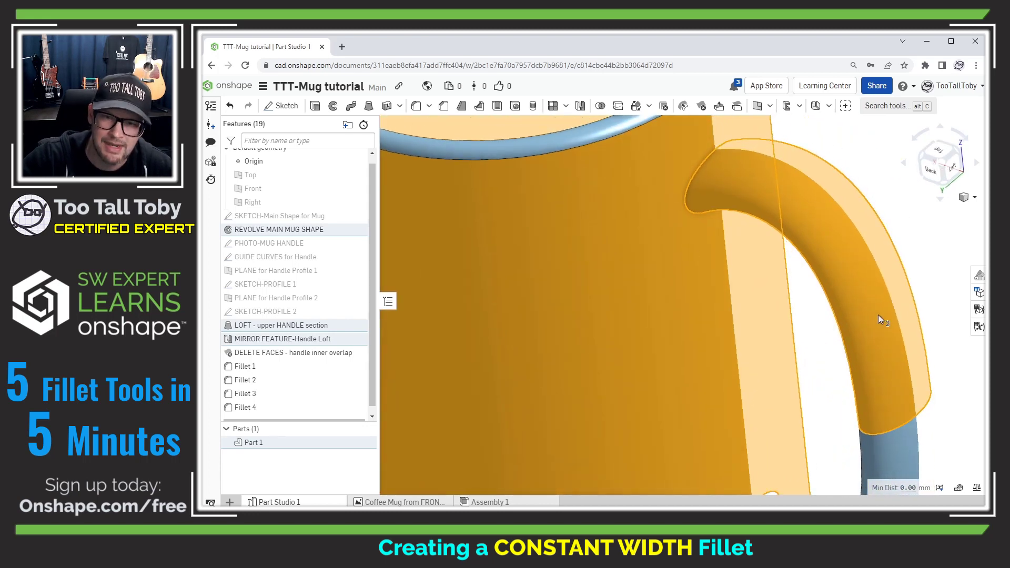
{"action": "left_click", "coordinate": [882, 168]}
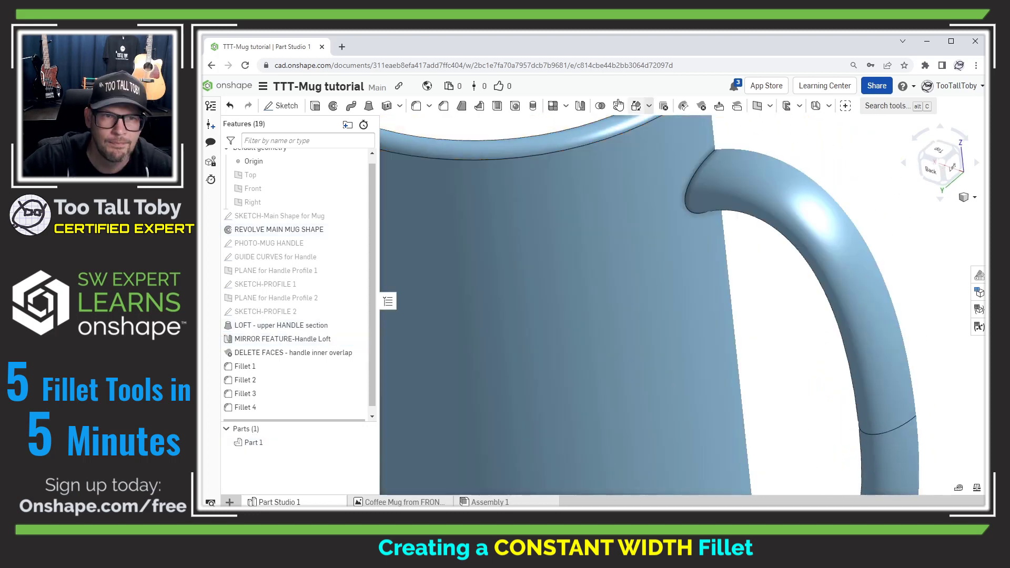
{"action": "left_click", "coordinate": [416, 106]}
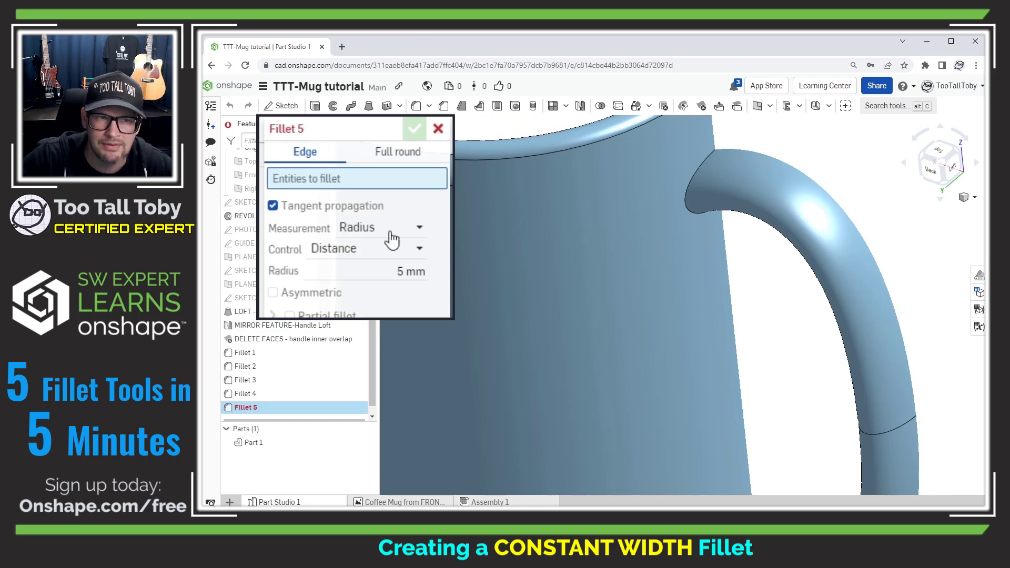
Step: Select the edge loop where the upper handle meets the body for Fillet 5 and orbit to verify it
{"action": "left_click", "coordinate": [689, 184]}
{"action": "mouse_move", "coordinate": [702, 226]}
{"action": "right_mouse_down"}
{"action": "mouse_move", "coordinate": [707, 272]}
{"action": "mouse_move", "coordinate": [676, 252]}
{"action": "mouse_move", "coordinate": [671, 264]}
{"action": "mouse_move", "coordinate": [693, 262]}
{"action": "mouse_move", "coordinate": [705, 232]}
{"action": "right_mouse_up"}
{"action": "scroll", "coordinate": [719, 186], "scroll_direction": "up", "scroll_amount": 3}
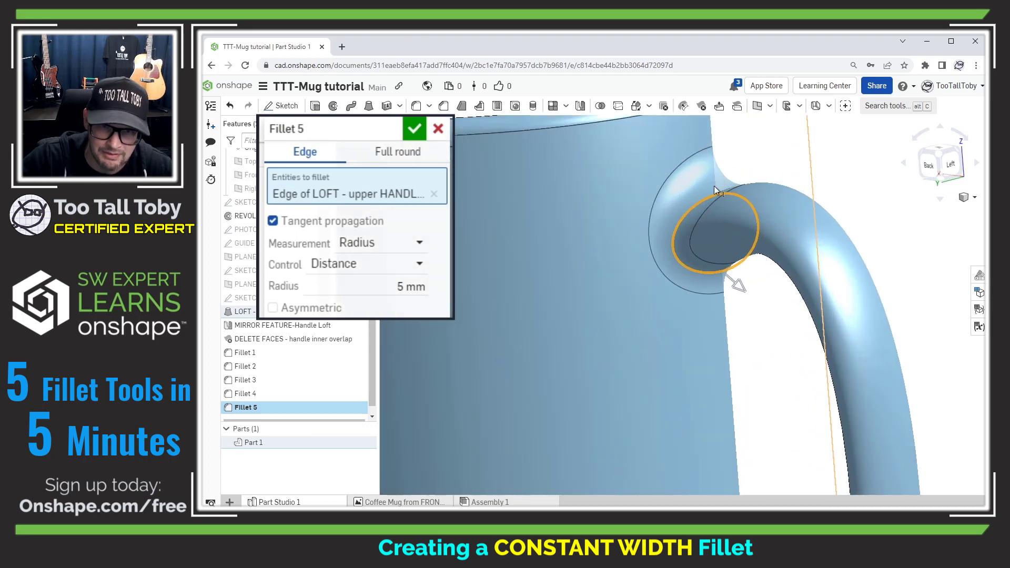
{"action": "right_click_drag", "start_coordinate": [715, 186], "coordinate": [711, 162]}
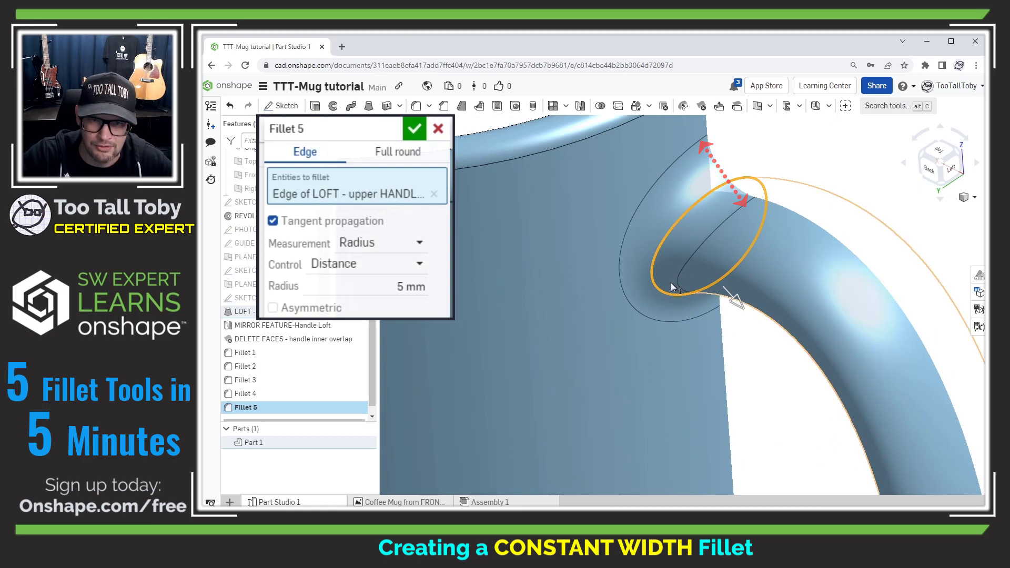
{"action": "right_click_drag", "start_coordinate": [699, 300], "coordinate": [695, 173]}
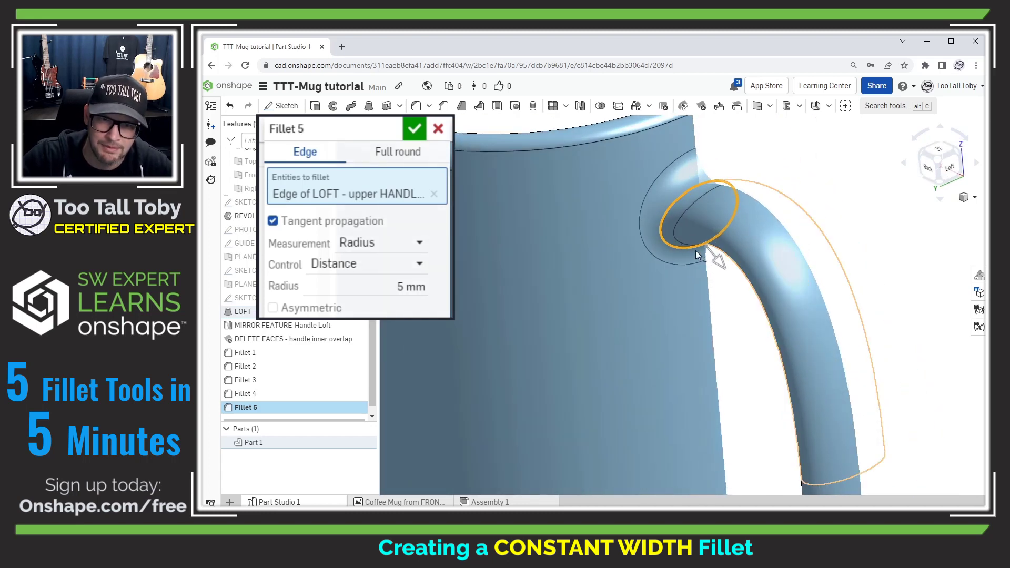
{"action": "right_click_drag", "start_coordinate": [704, 195], "coordinate": [690, 269]}
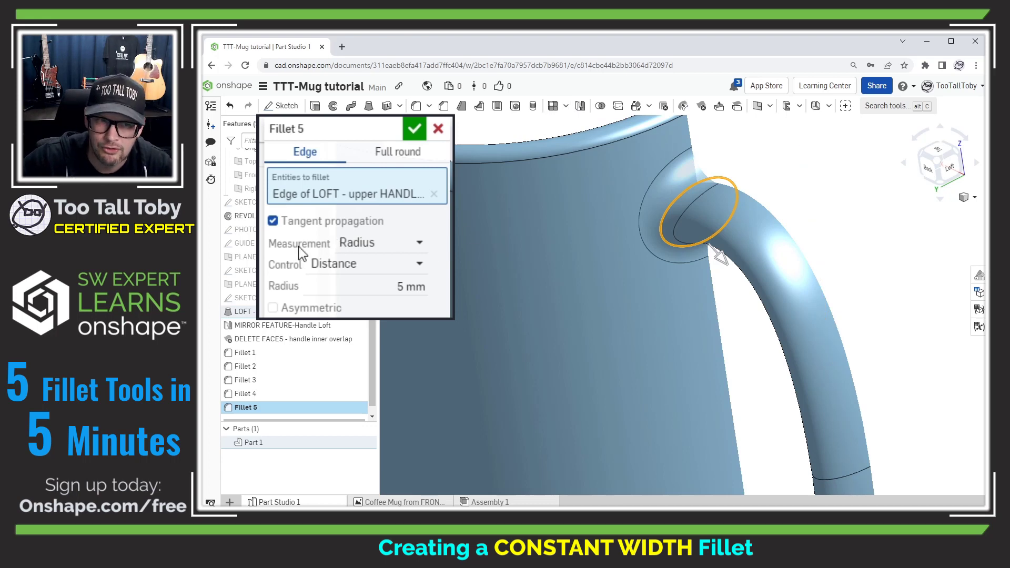
{"action": "left_click", "coordinate": [416, 244]}
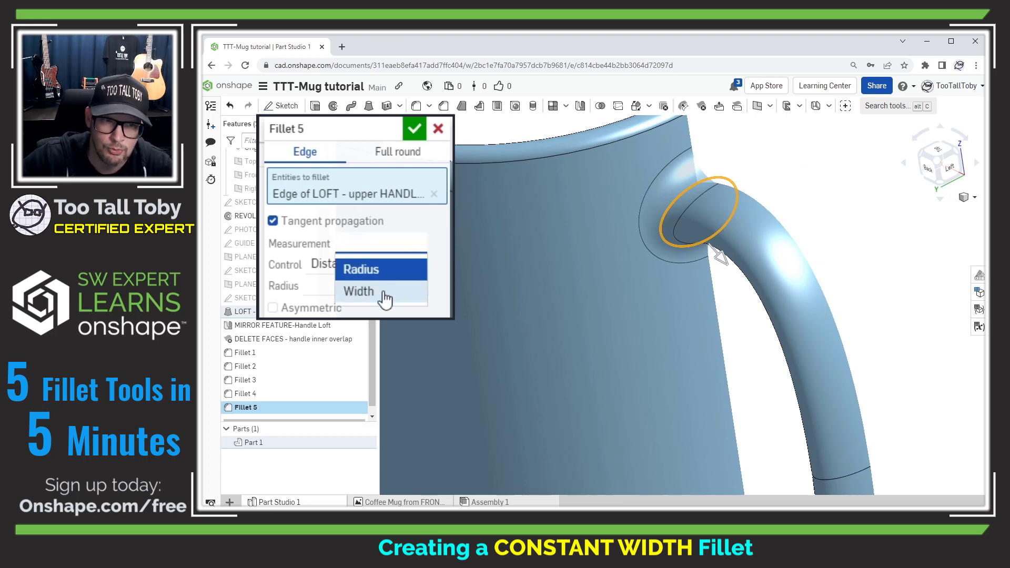
Step: Switch Fillet 5's measurement to Width, compare with Radius, and settle on a 5 mm constant width
{"action": "left_click", "coordinate": [386, 295]}
{"action": "scroll", "coordinate": [699, 181], "scroll_direction": "up", "scroll_amount": 3}
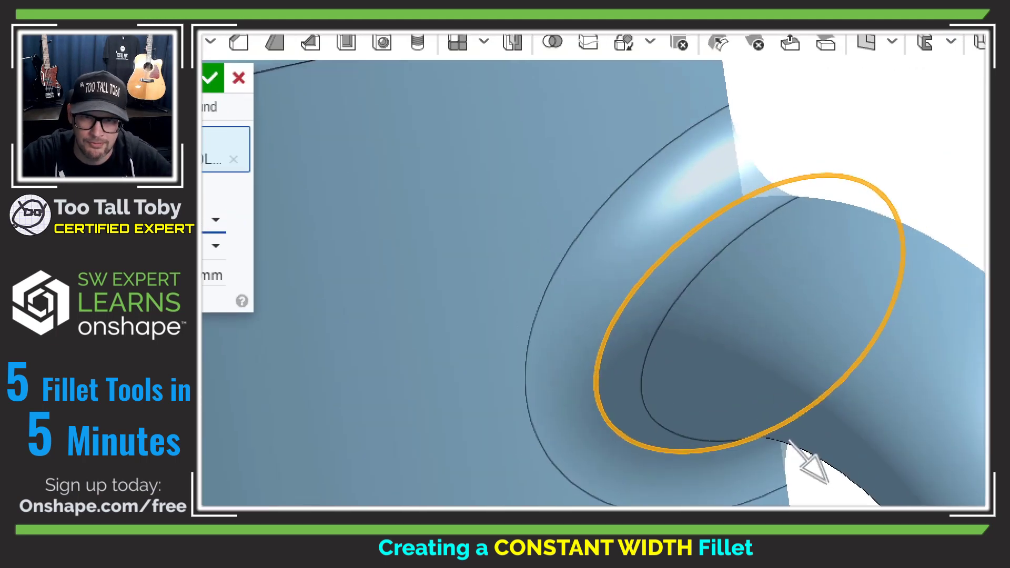
{"action": "scroll", "coordinate": [678, 160], "scroll_direction": "up", "scroll_amount": 2}
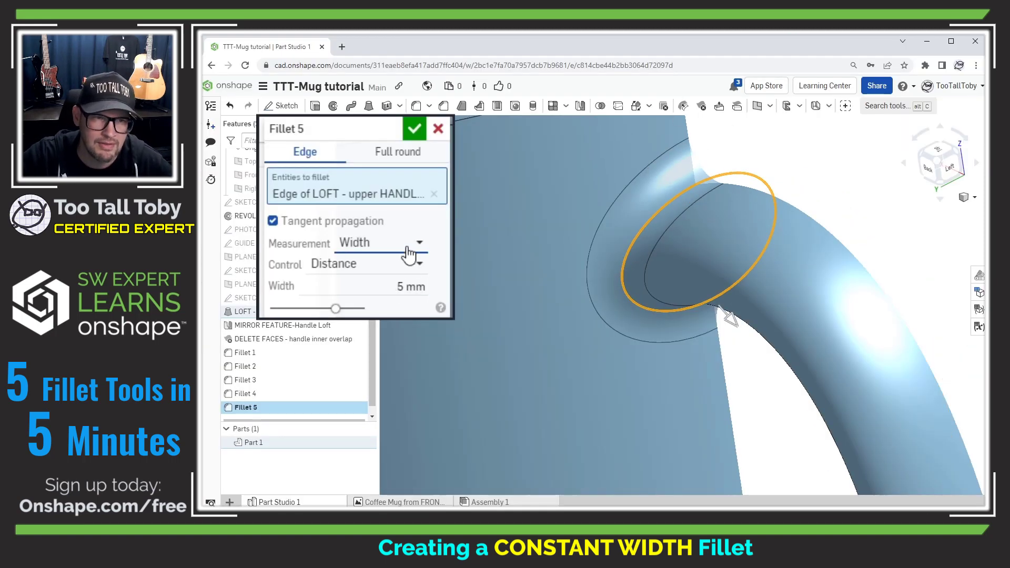
{"action": "left_click", "coordinate": [409, 248]}
{"action": "left_click", "coordinate": [391, 269]}
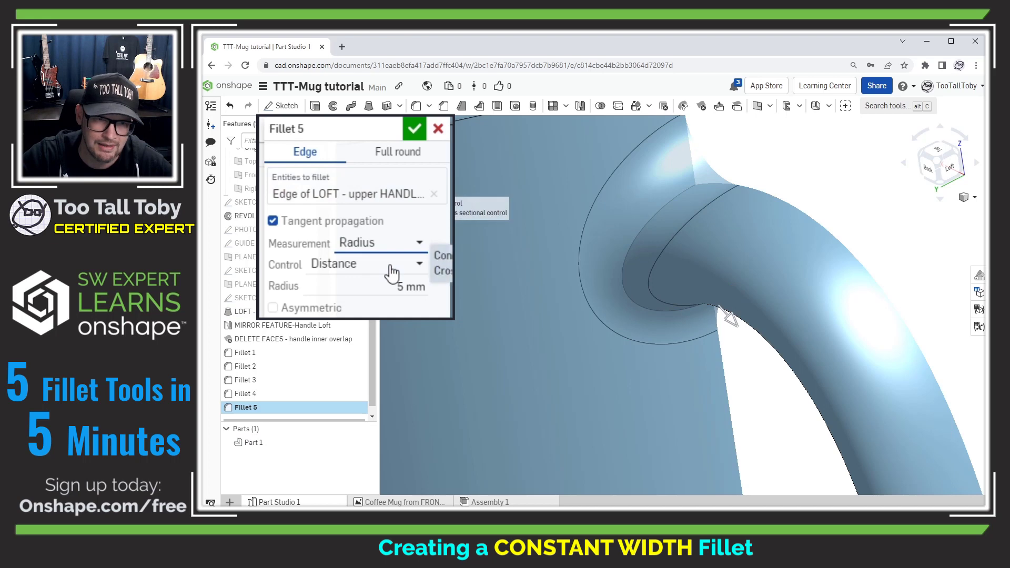
{"action": "left_click", "coordinate": [408, 248]}
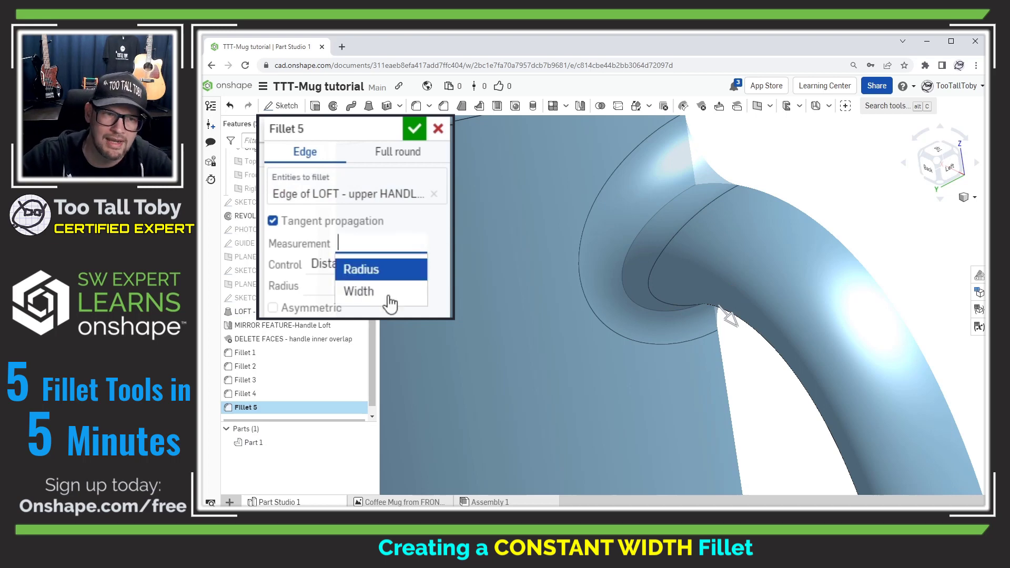
{"action": "left_click", "coordinate": [389, 290]}
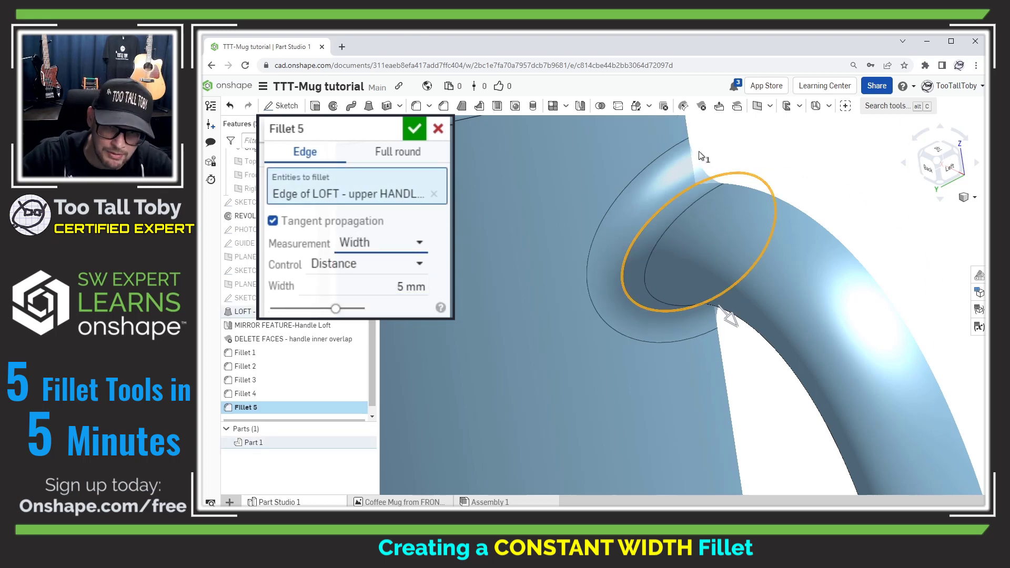
Step: Confirm the upper handle fillet and bring the mug base into view
{"action": "left_click", "coordinate": [417, 129]}
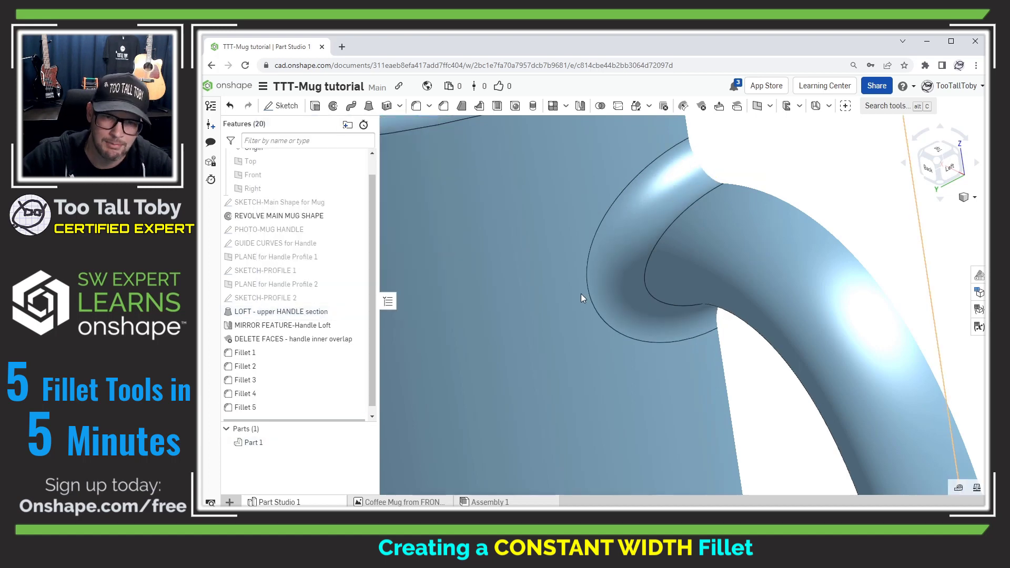
{"action": "scroll", "coordinate": [637, 302], "scroll_direction": "down", "scroll_amount": 6}
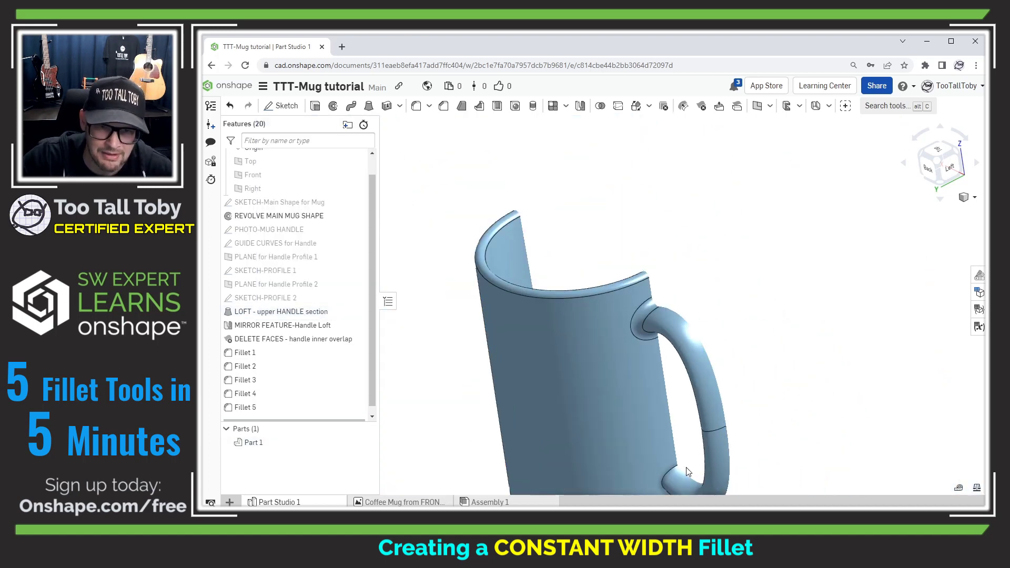
{"action": "middle_click_drag", "start_coordinate": [687, 470], "coordinate": [638, 338]}
Step: Fillet the lower handle joint edge with a 5 mm constant-width fillet (Fillet 6)
{"action": "left_click", "coordinate": [388, 107]}
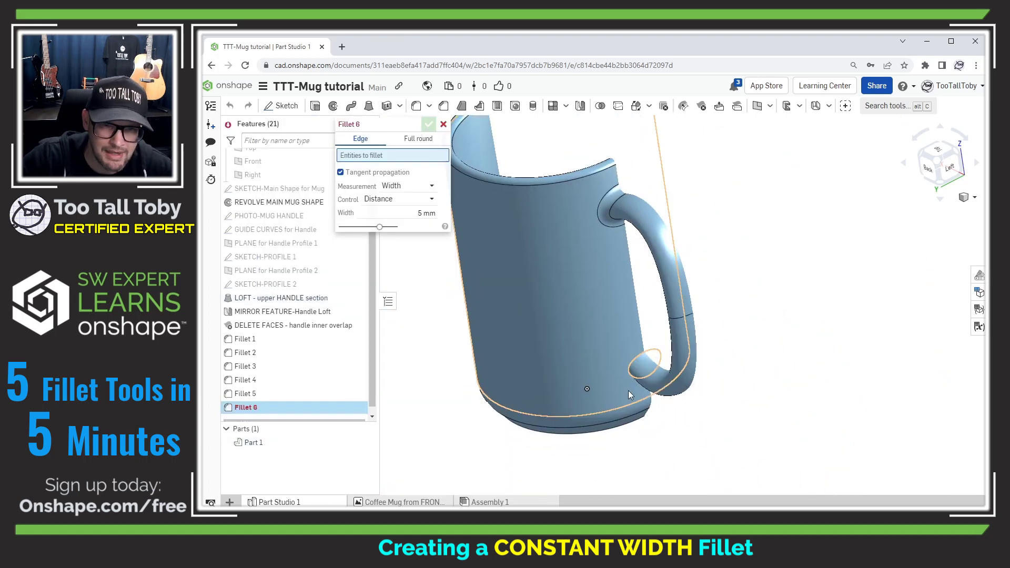
{"action": "left_click", "coordinate": [636, 367]}
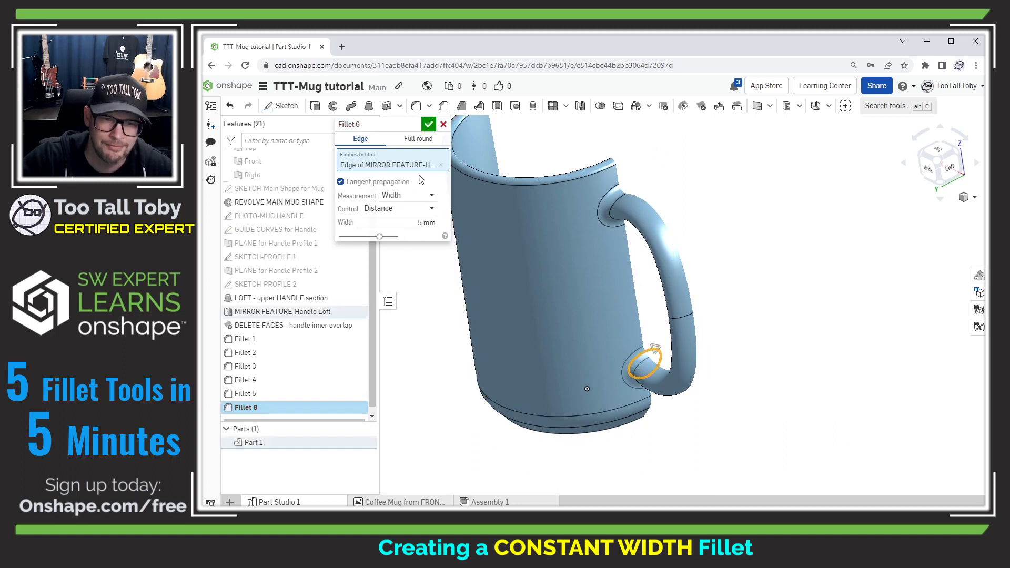
{"action": "left_click", "coordinate": [428, 126]}
Step: Turn the section view off and orbit to review the mug's underside, rim and handle fillets
{"action": "left_click", "coordinate": [961, 203]}
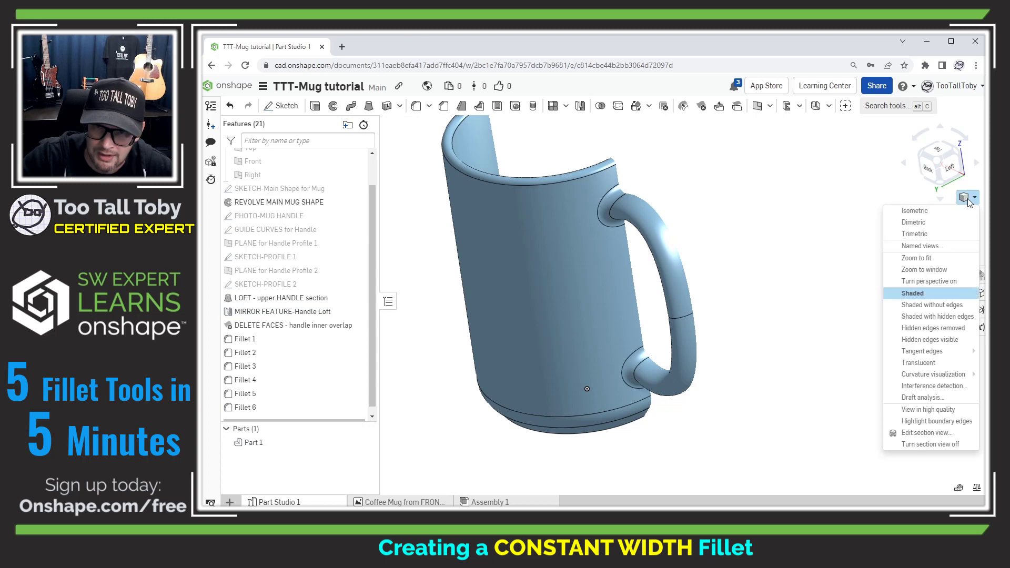
{"action": "left_click", "coordinate": [937, 445]}
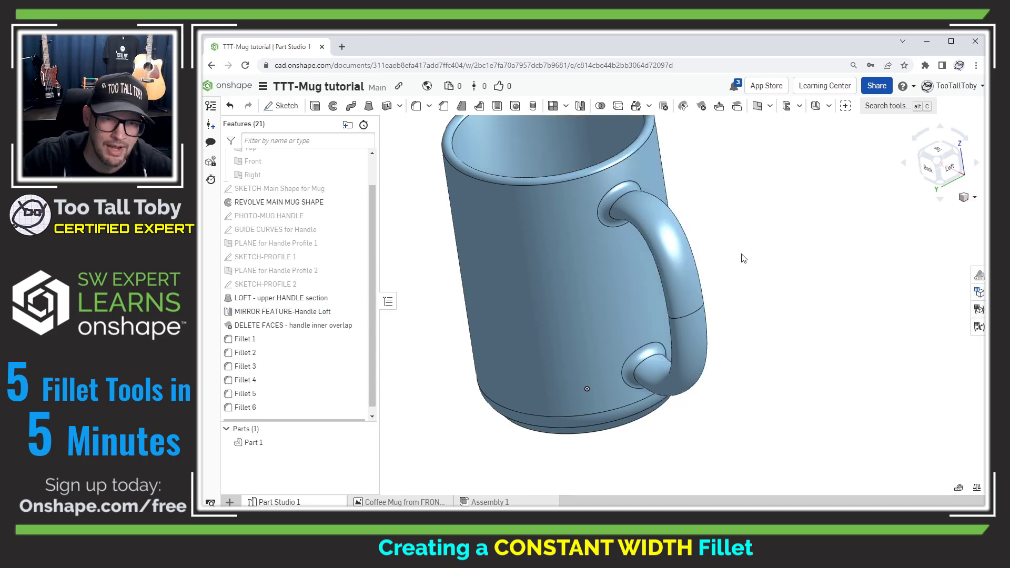
{"action": "right_click_drag", "start_coordinate": [744, 258], "coordinate": [927, 219]}
{"action": "right_click_drag", "start_coordinate": [937, 256], "coordinate": [929, 263]}
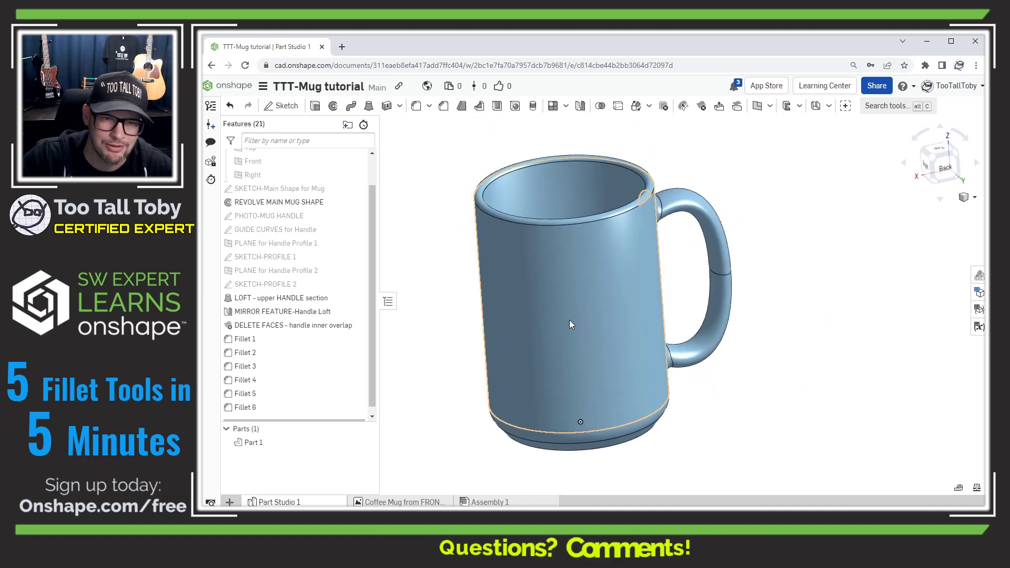